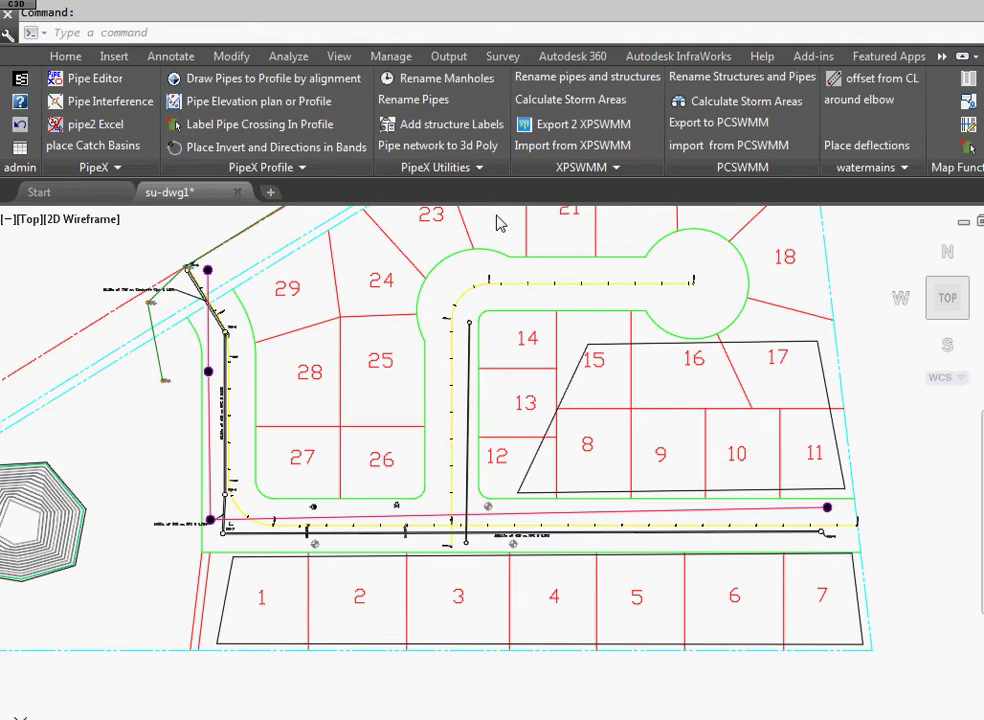
- Start attaching pipe_data to pipes from start ID 1, option 2, loading the saved pipe field mapping
left_click(447, 170)
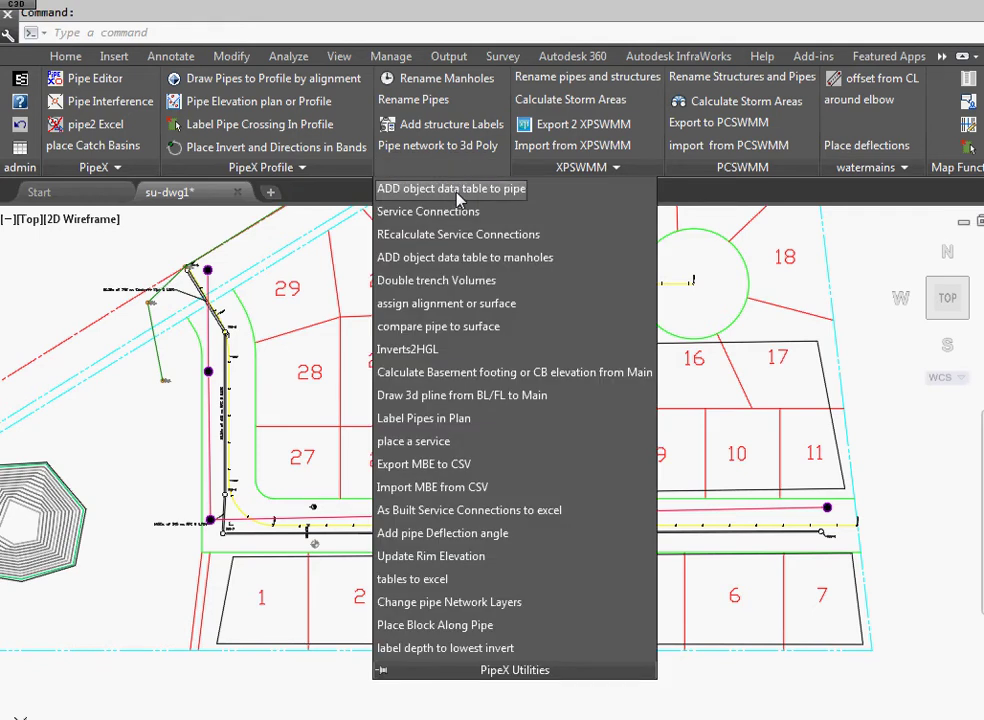
left_click(463, 192)
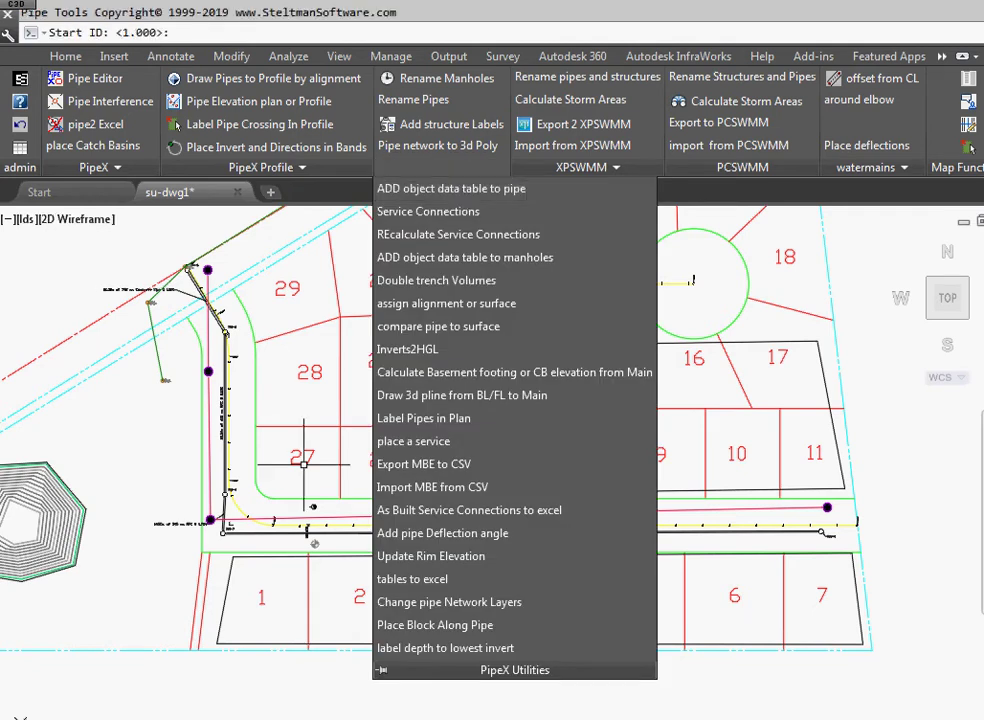
key("Return")
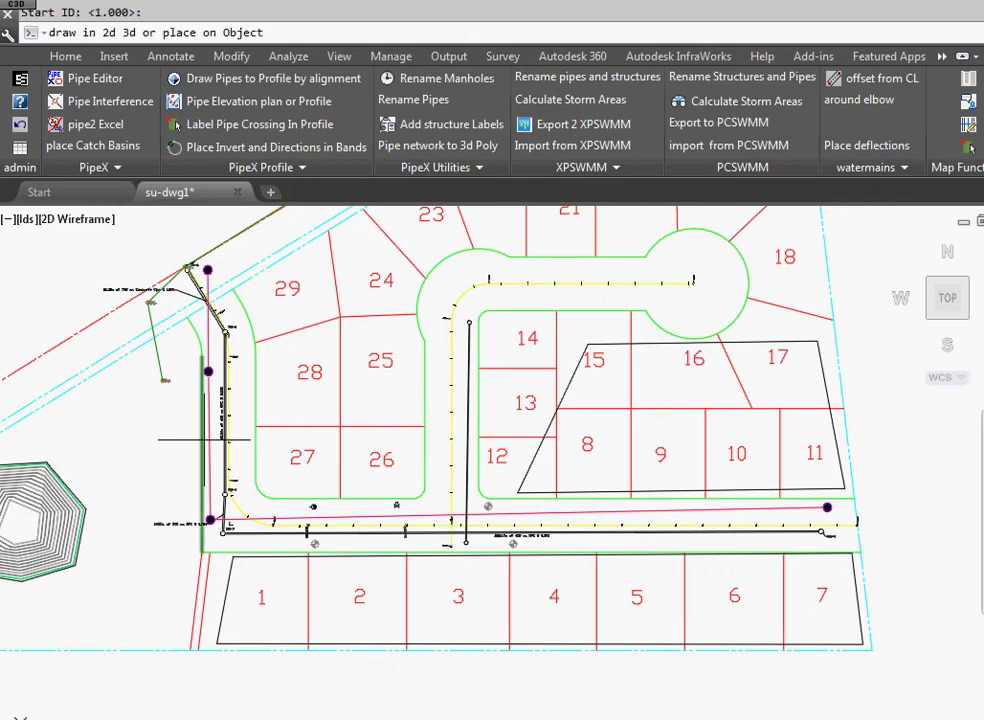
type("2")
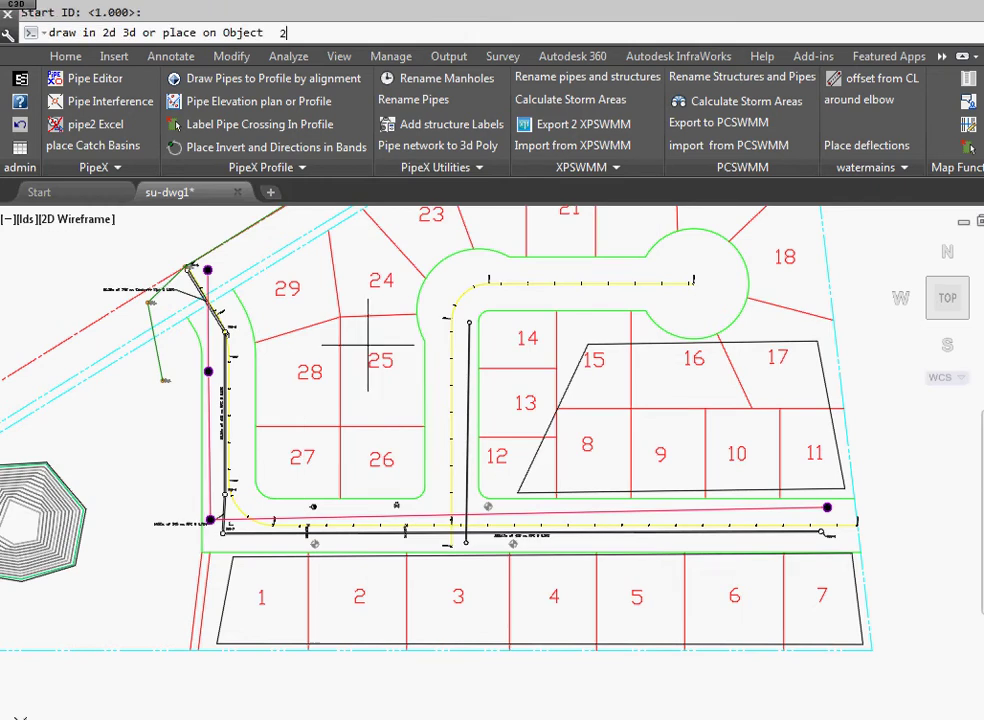
key("Return")
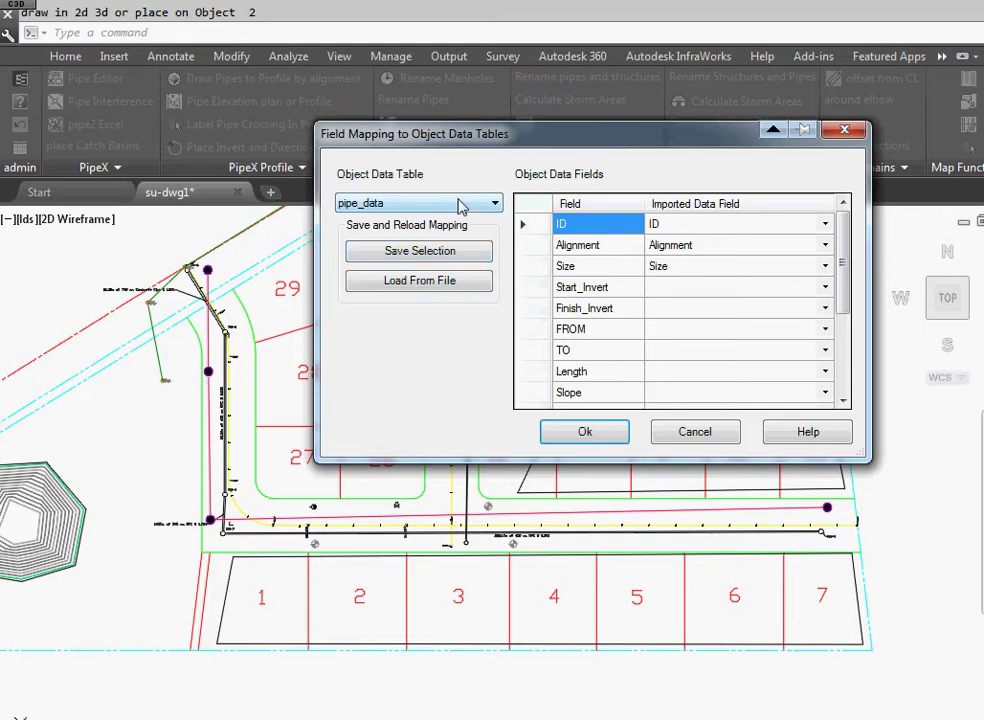
left_click(432, 285)
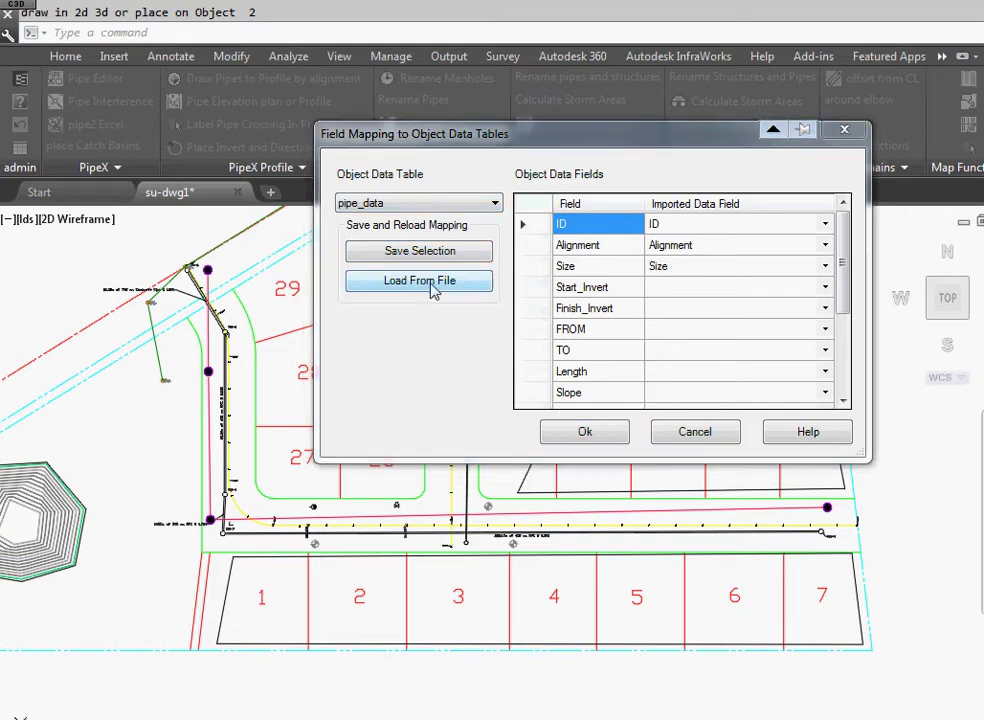
double_click(514, 270)
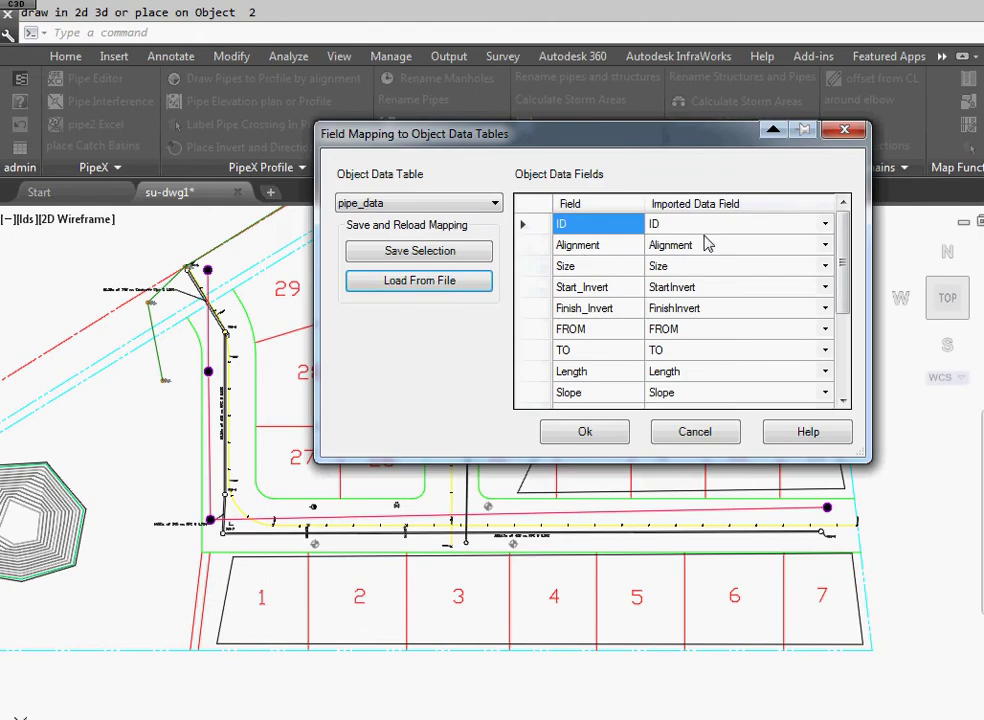
left_click(580, 433)
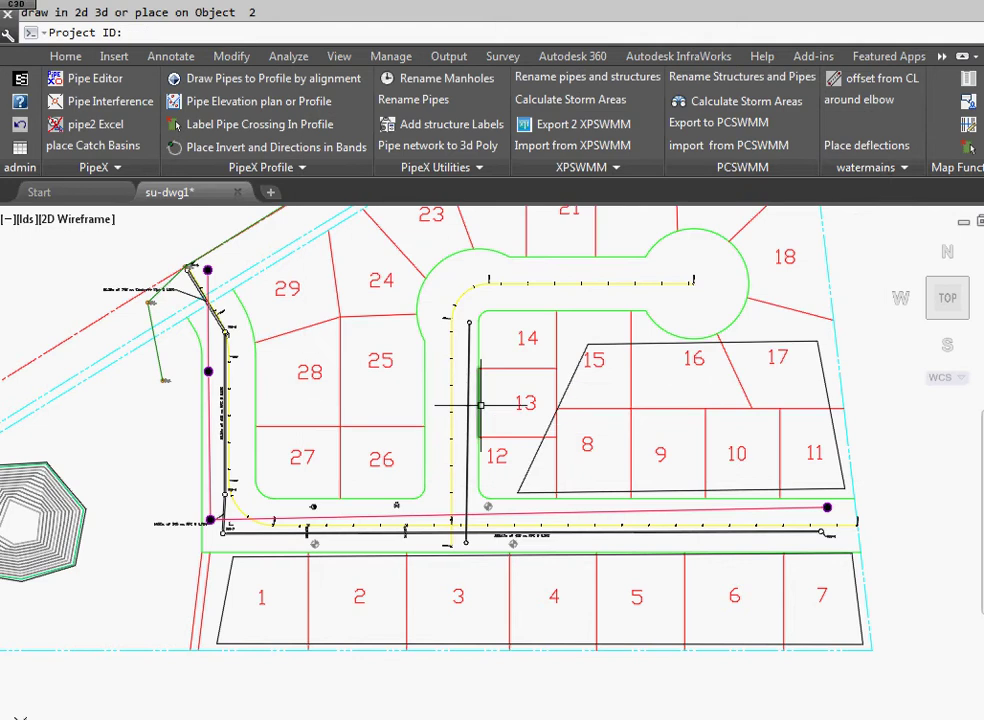
- Enter project ID 12345, select all eight pipes, then zoom around MH-3 to check
type("12345")
key("Return")
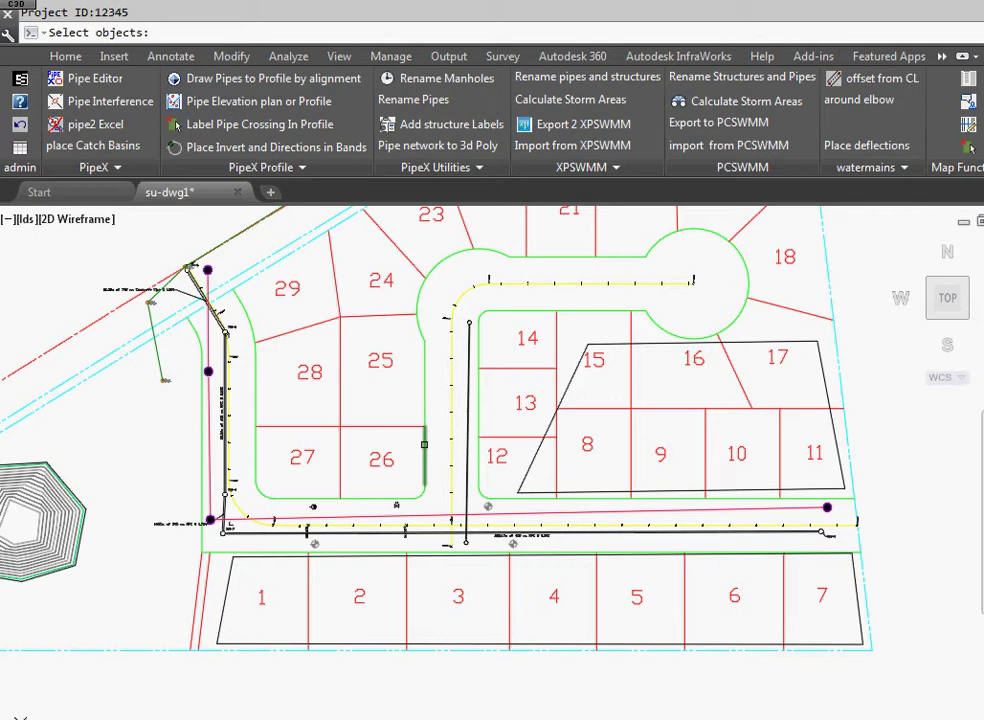
type("all")
key("Return")
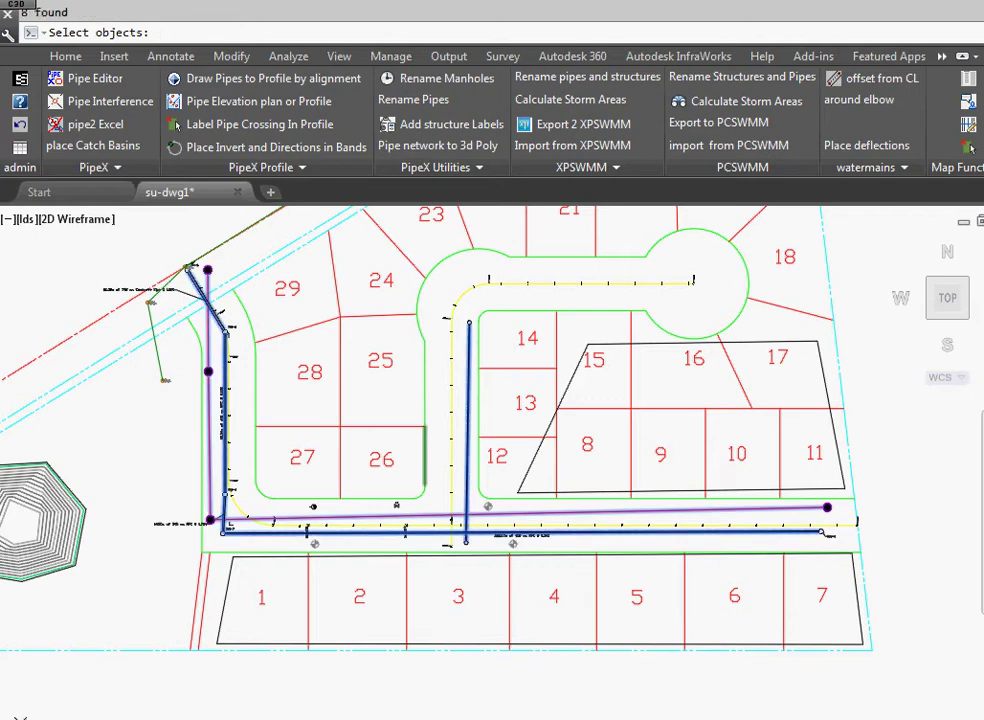
key("Return")
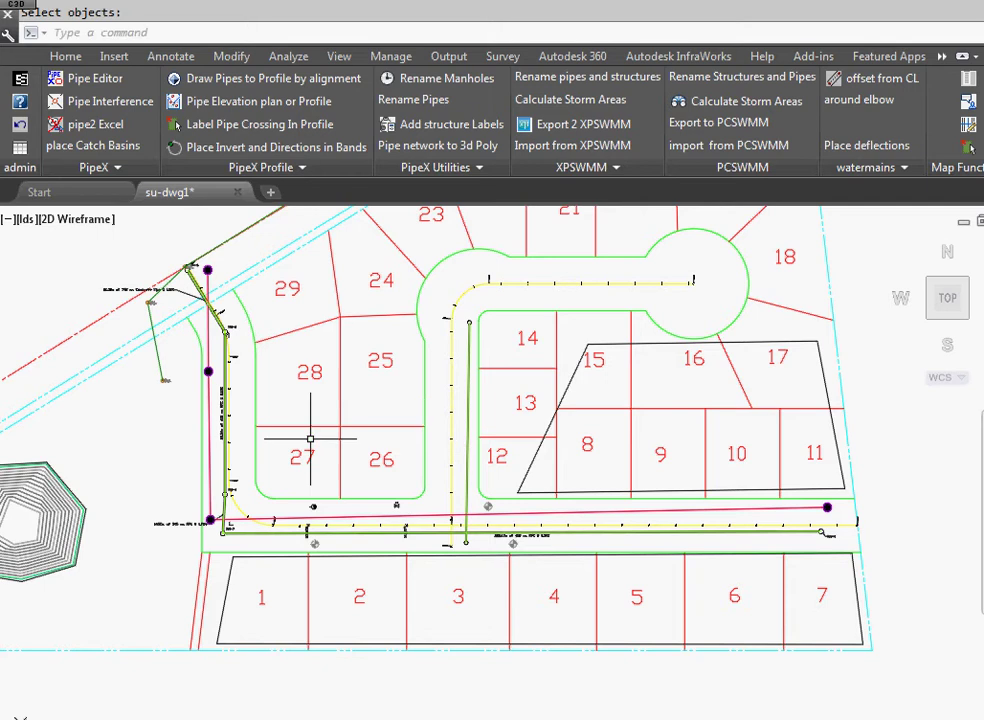
scroll(257, 512, "up", 5)
scroll(256, 518, "up", 4)
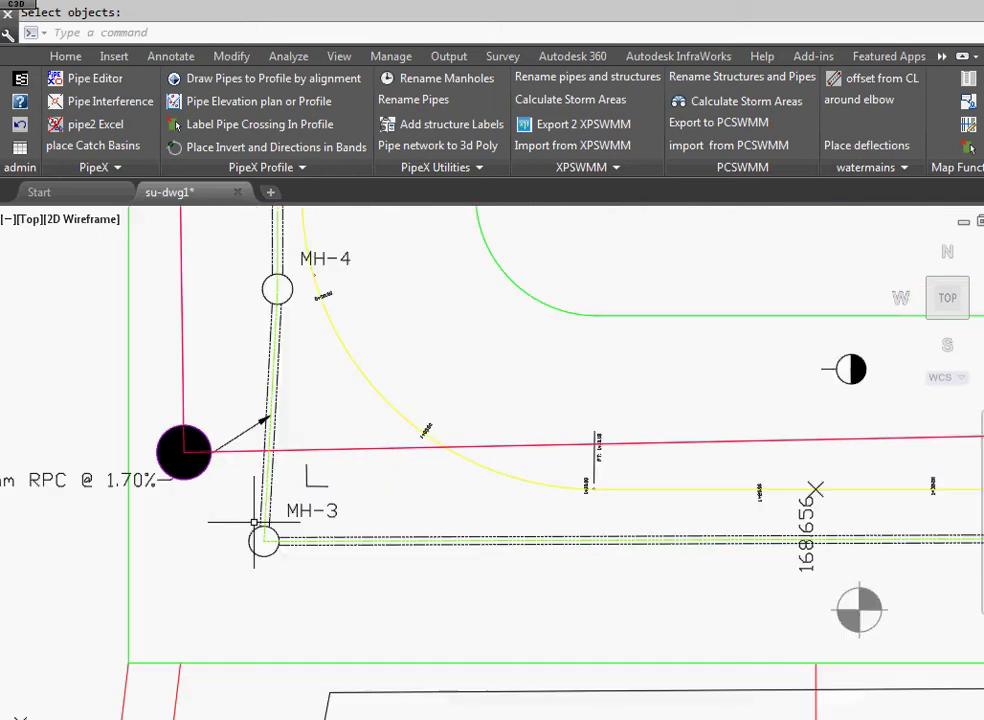
scroll(315, 511, "up", 4)
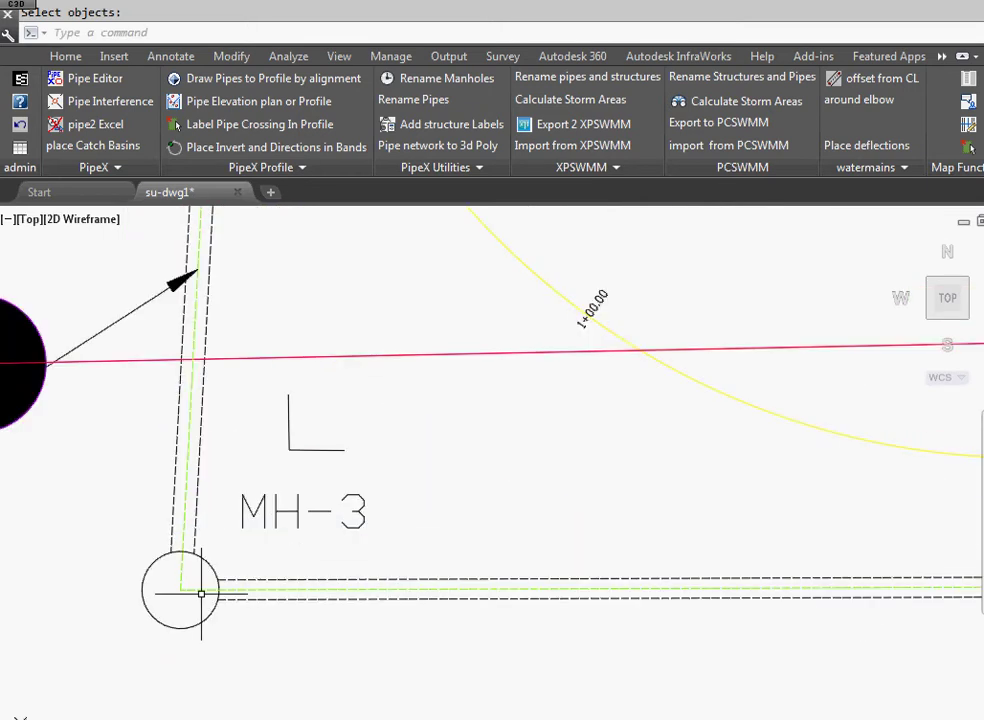
scroll(290, 550, "down", 5)
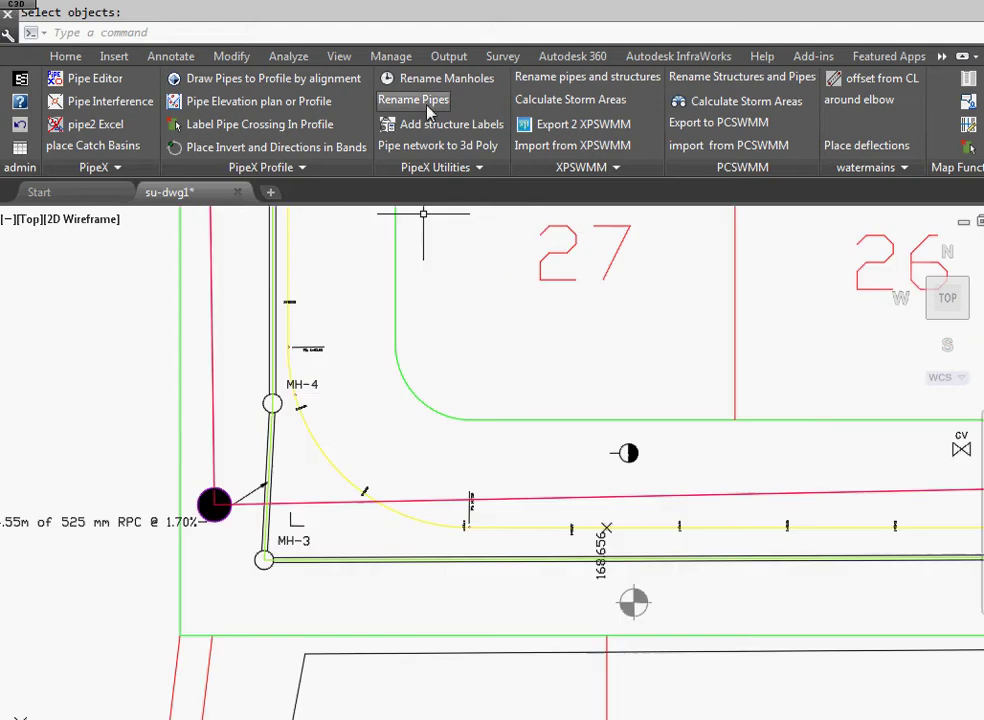
- Start adding an object data table to all manholes from start ID 1, using option 2
left_click(437, 168)
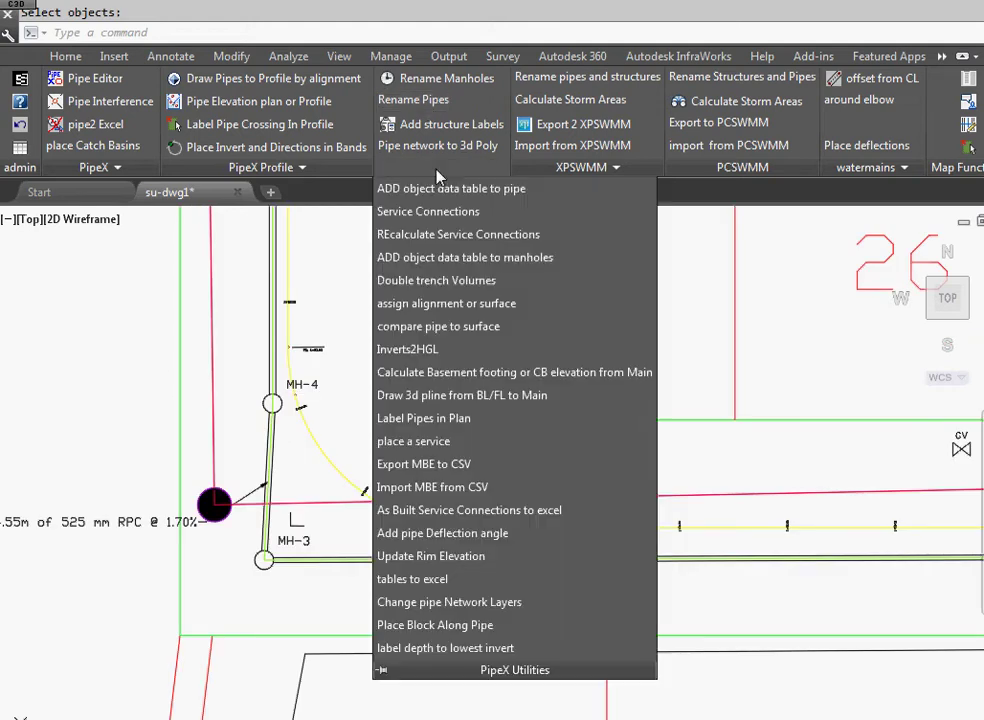
left_click(483, 262)
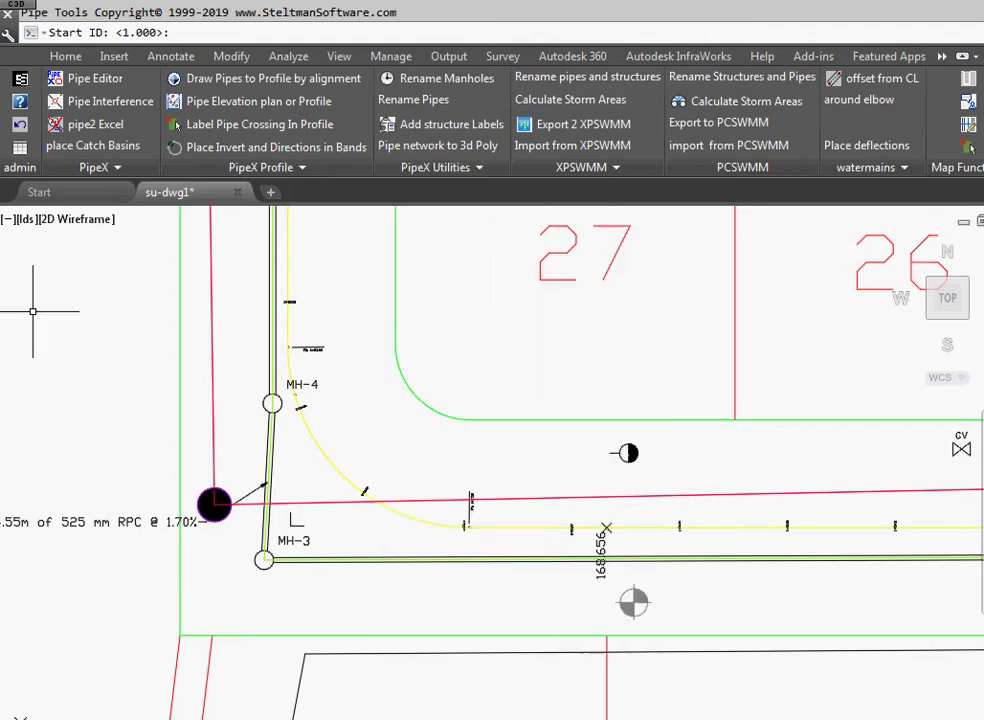
key("Return")
type("a")
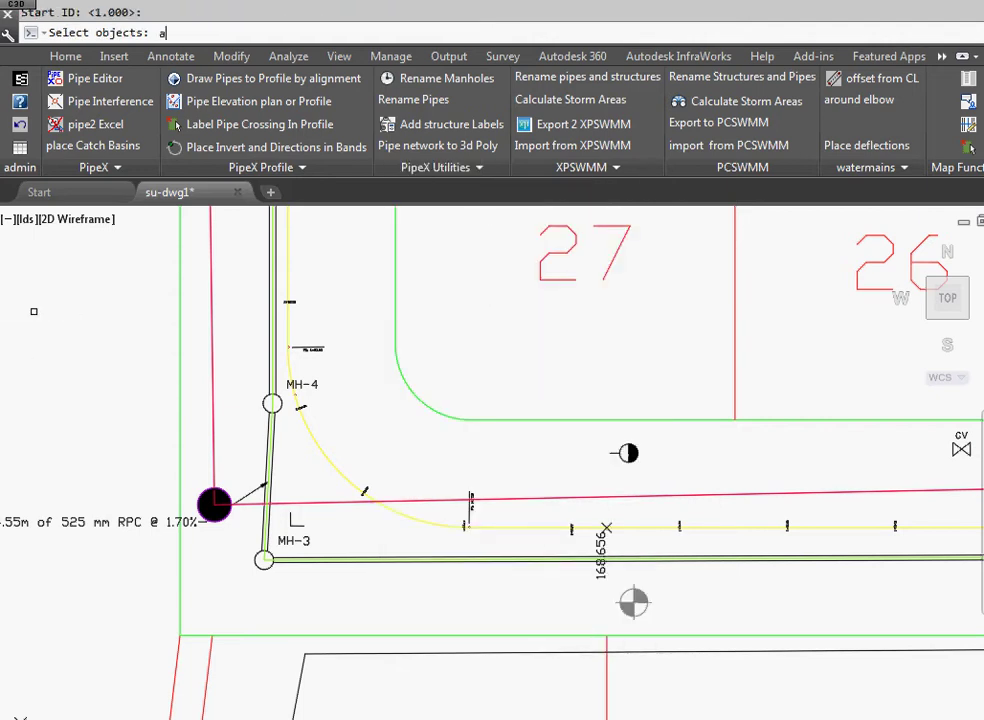
type("ll")
key("Return")
key("Return")
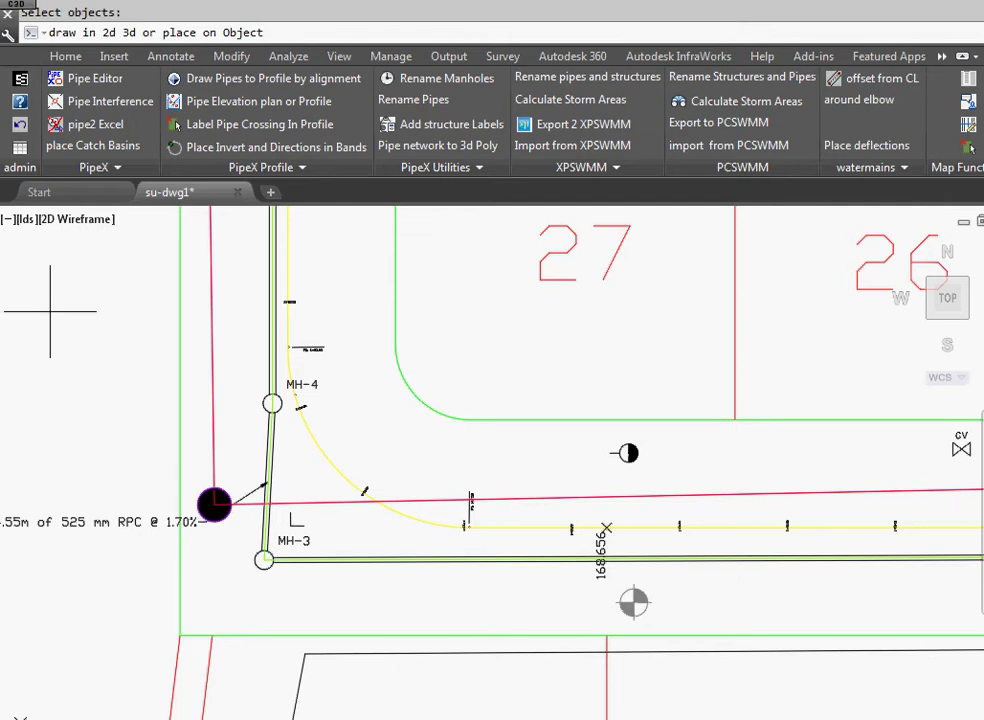
type("2")
key("Return")
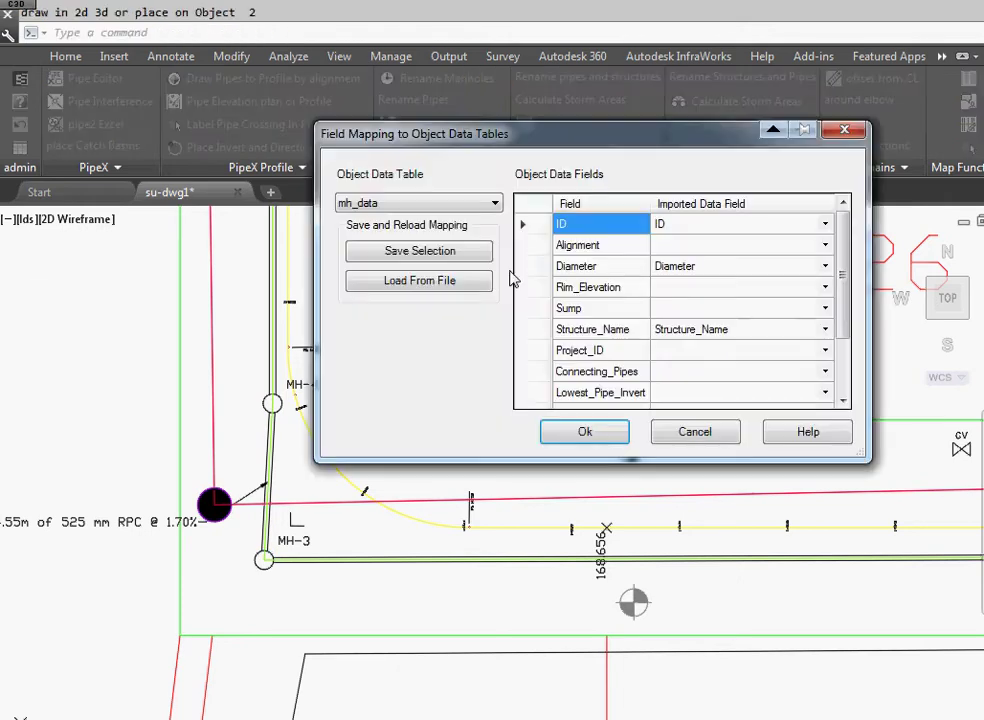
- Load the mhs.obdm mapping for the mh_data table and enter project ID 12345
left_click(430, 282)
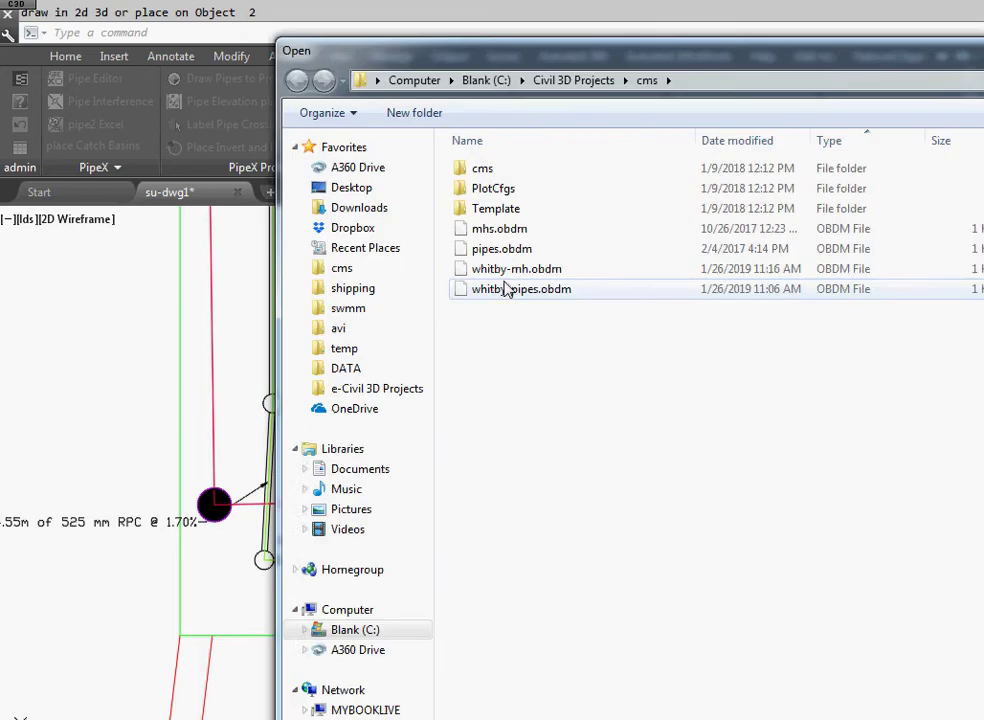
left_click(510, 234)
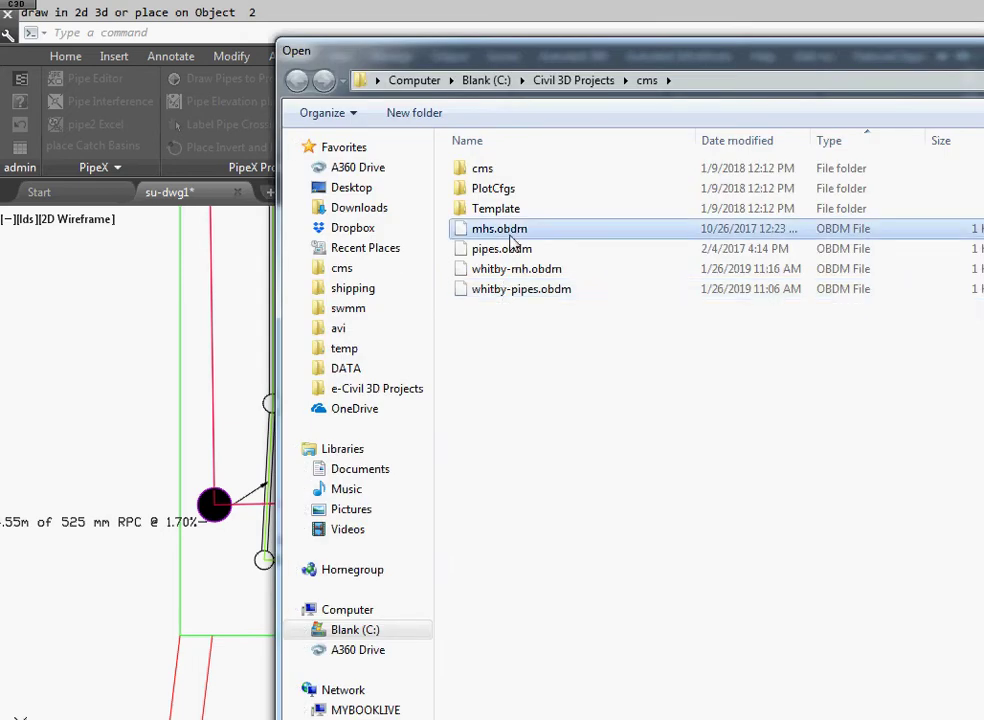
double_click(510, 236)
left_click(610, 424)
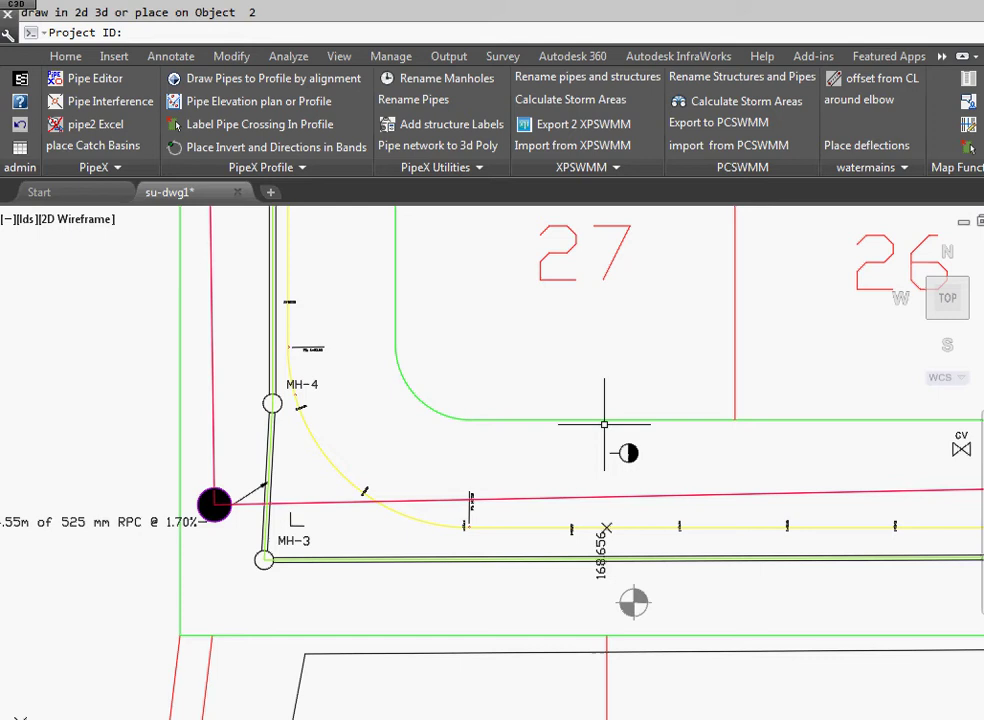
type("123")
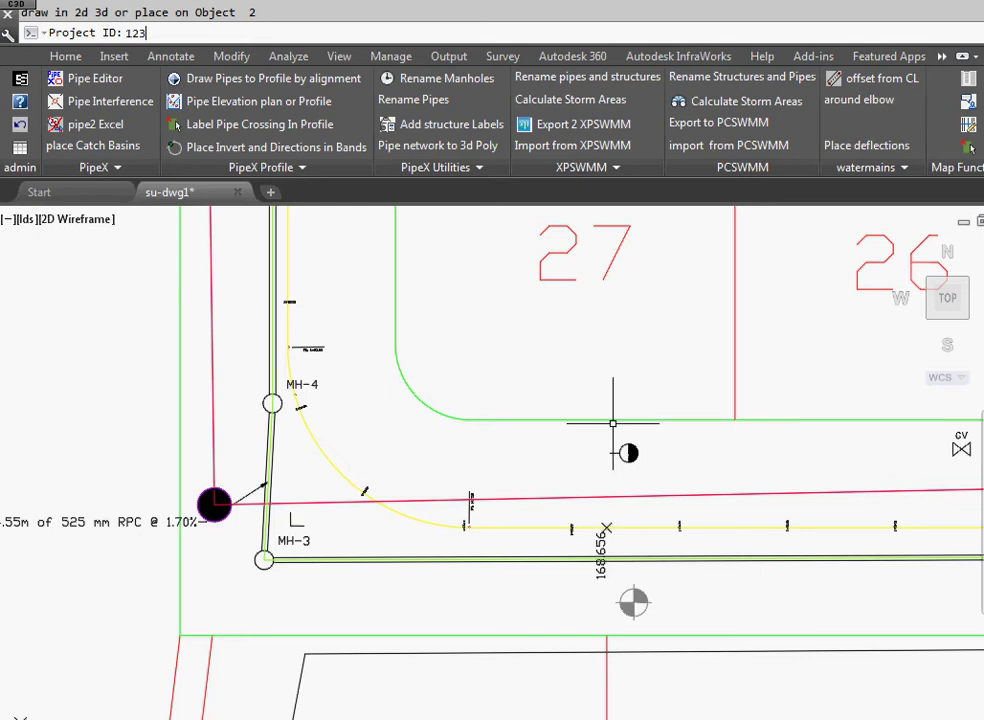
type("45")
key("Return")
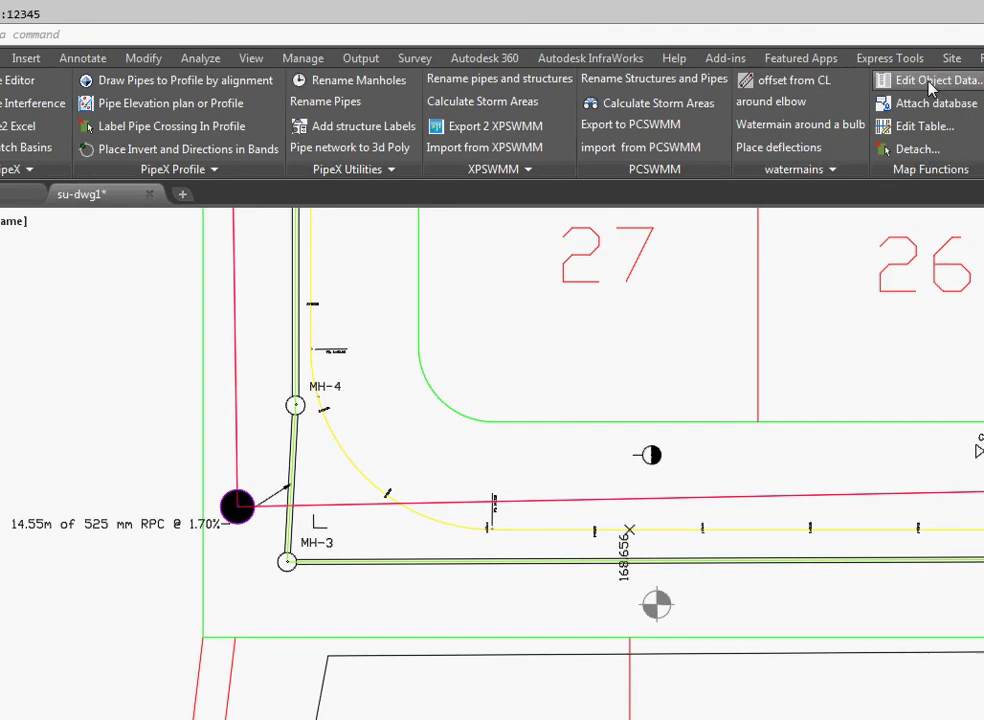
left_click(930, 86)
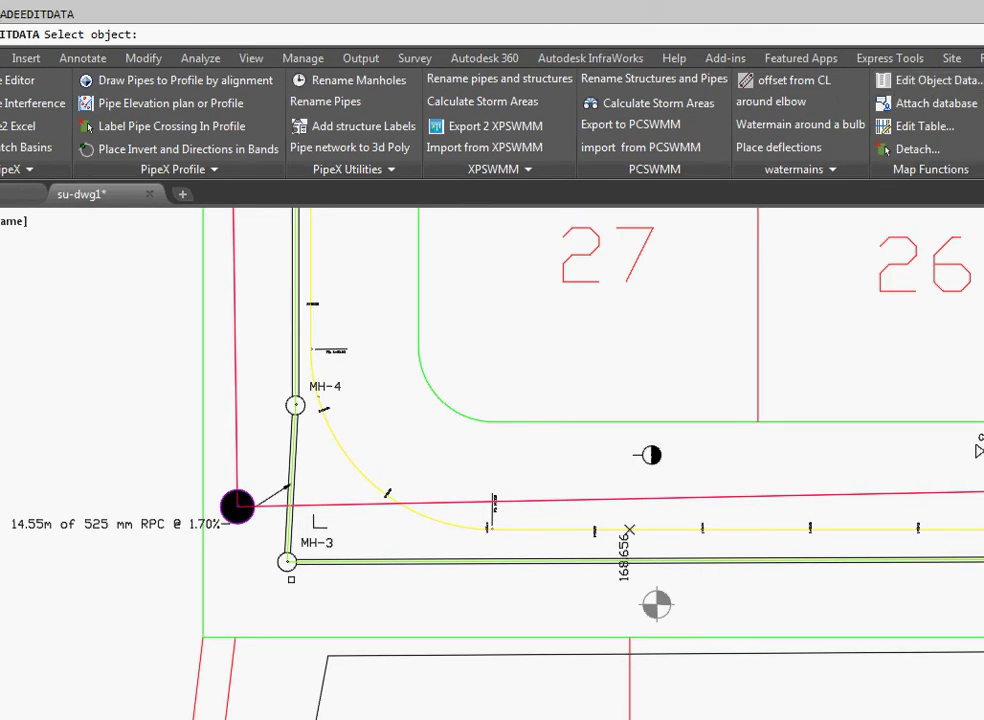
scroll(291, 579, "up", 10)
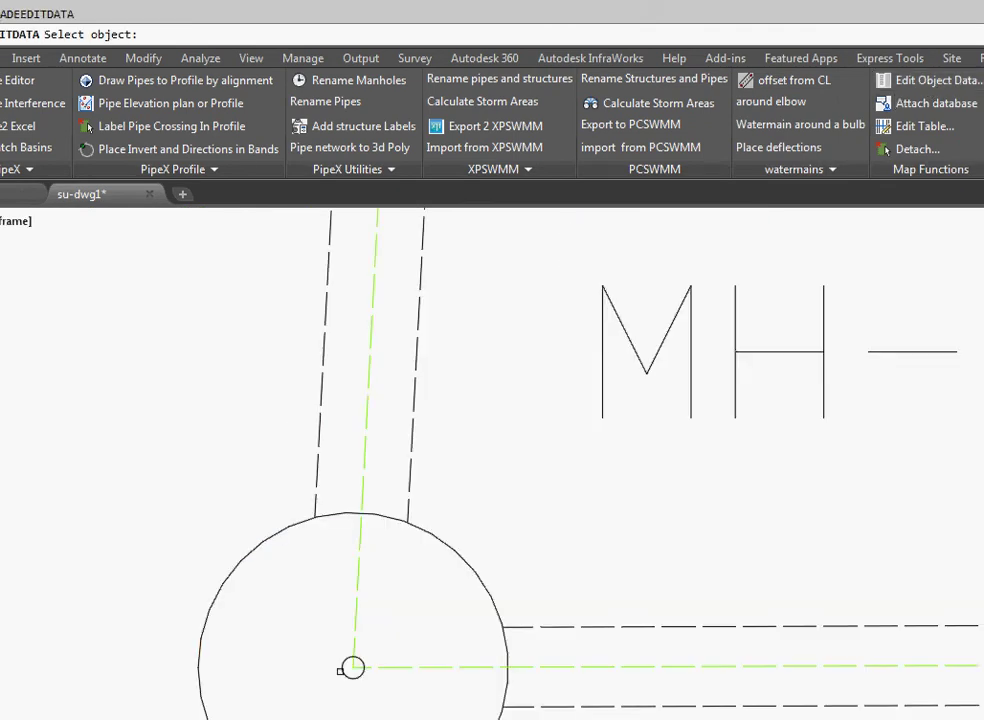
left_click(353, 667)
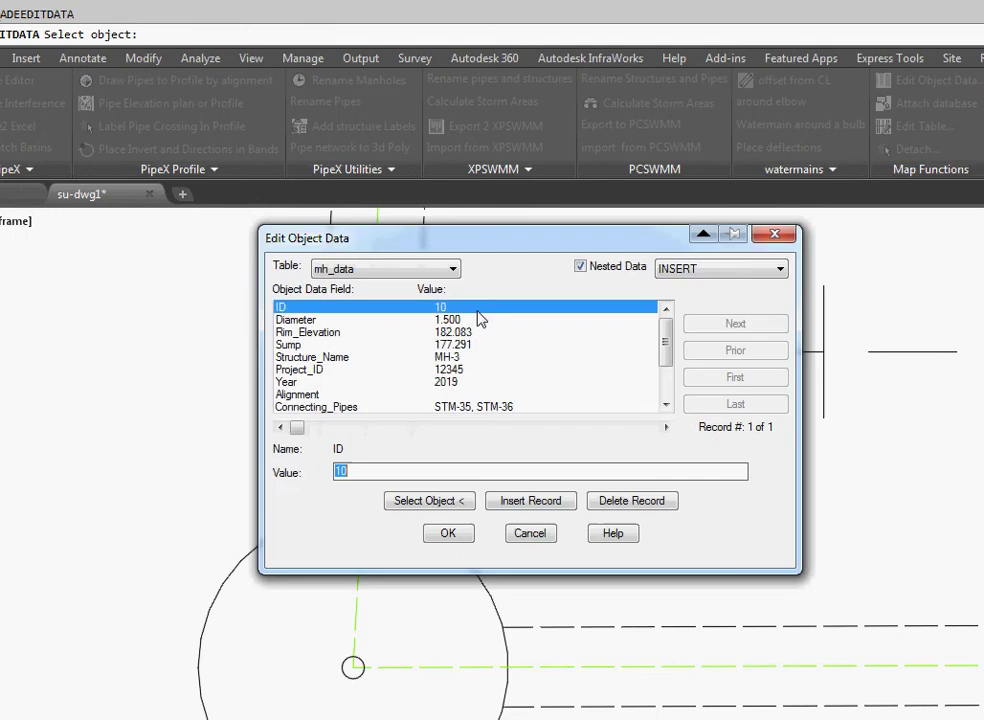
left_click(449, 533)
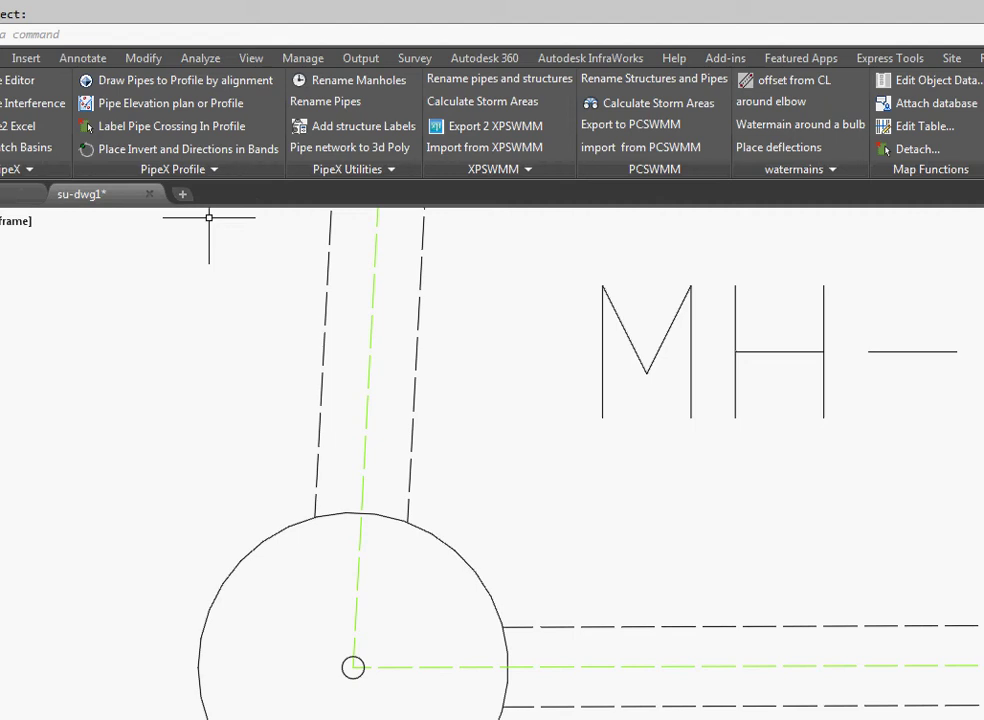
- Run MAPEXPORT to an ESRI Shapefile named test
left_click(181, 35)
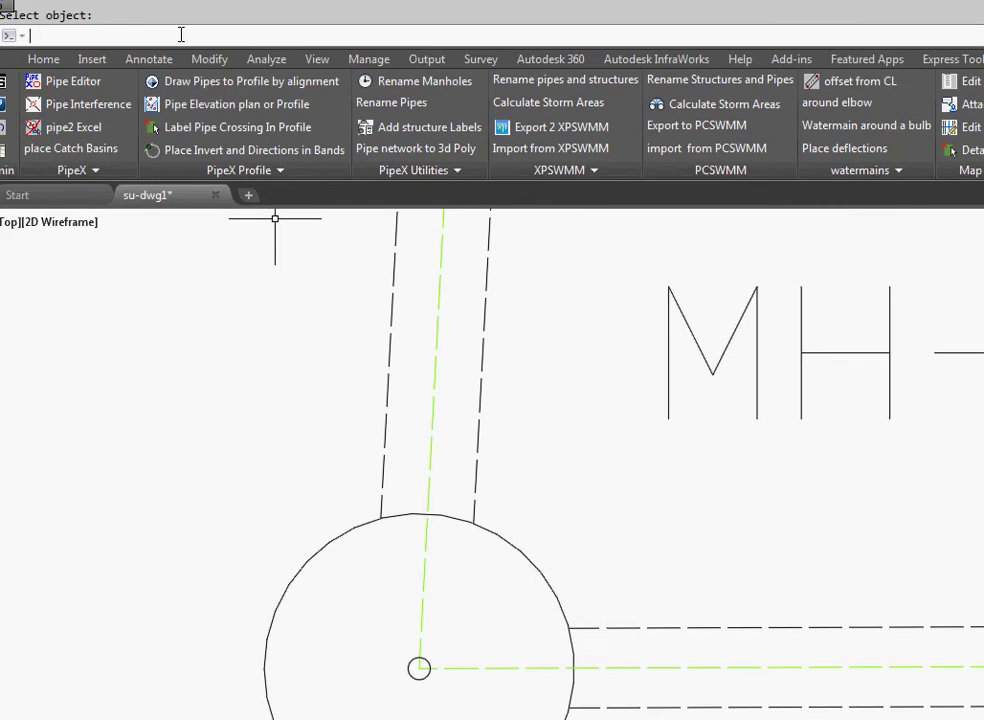
type("mapexport")
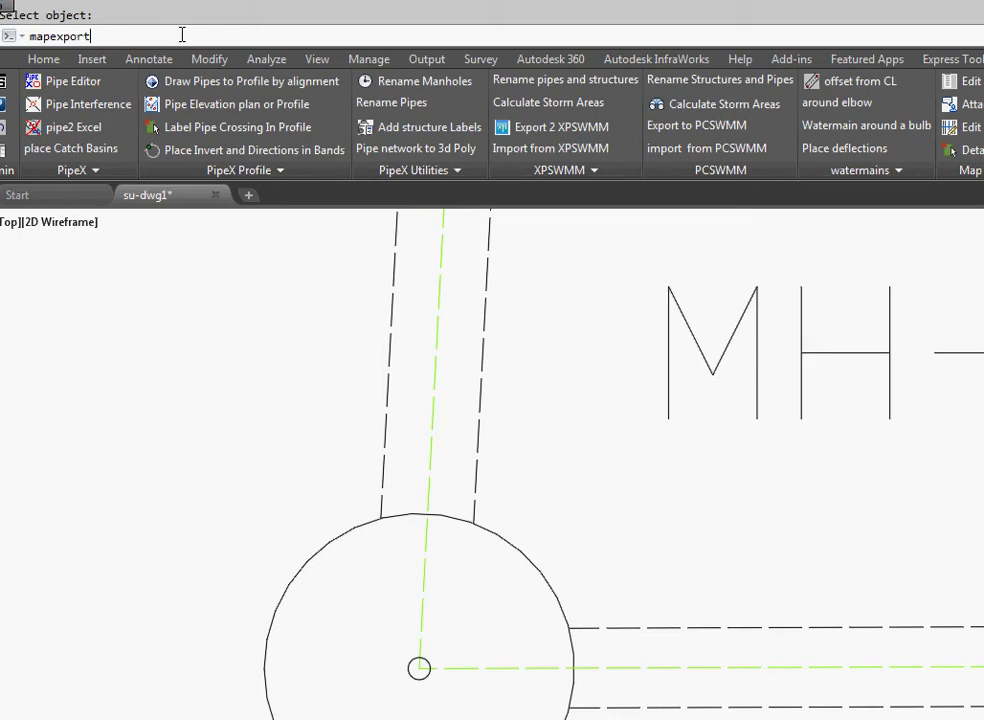
key("Return")
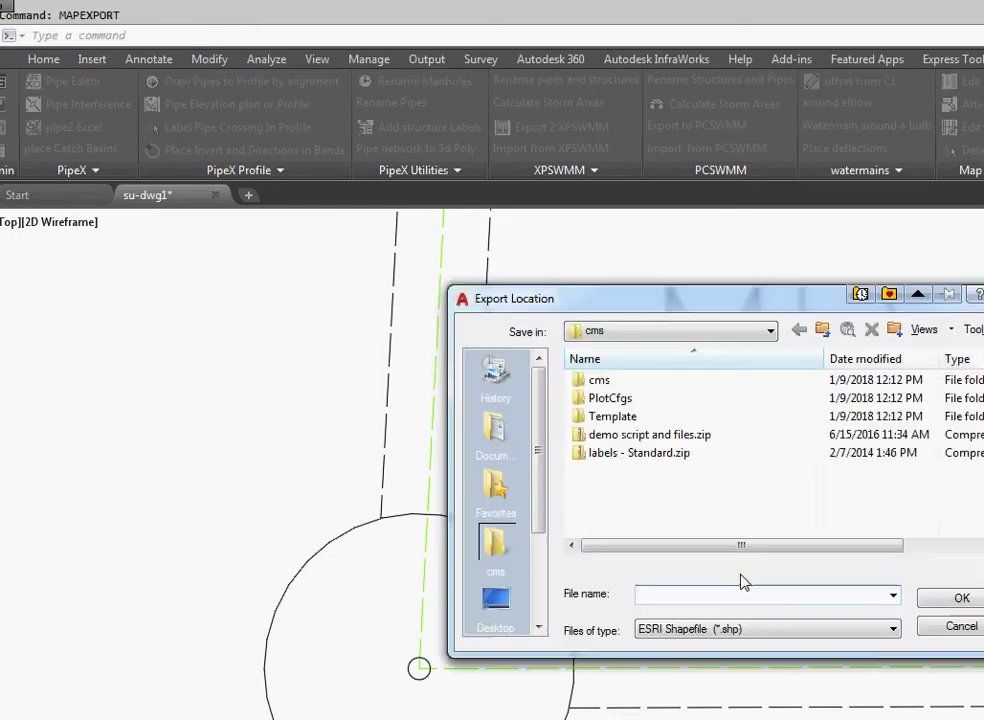
left_click(783, 629)
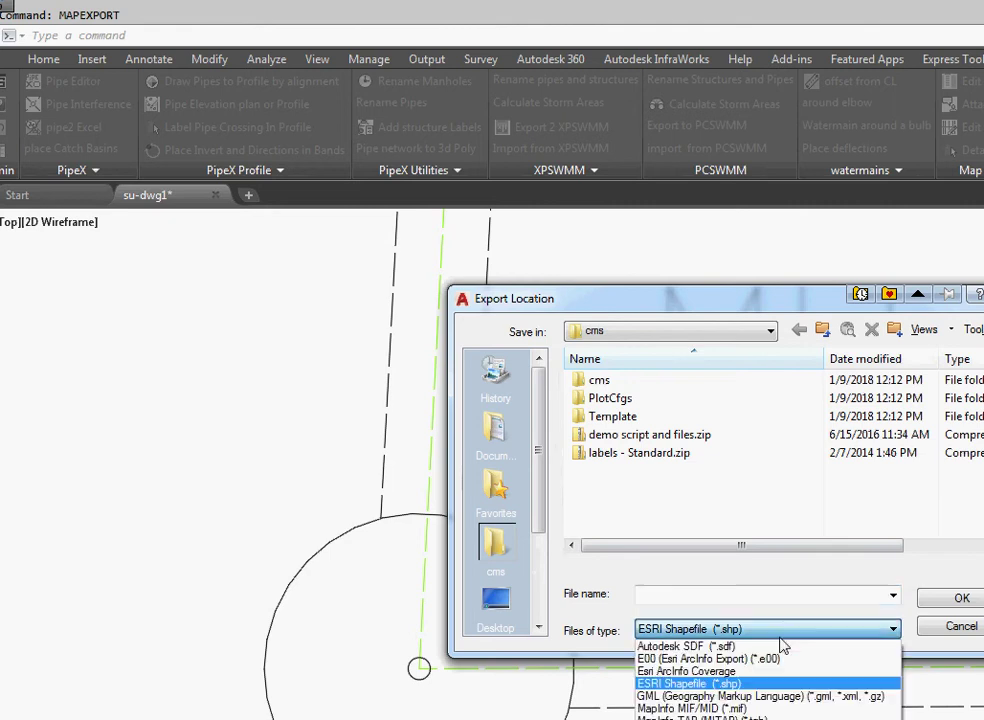
left_click(690, 612)
left_click(747, 594)
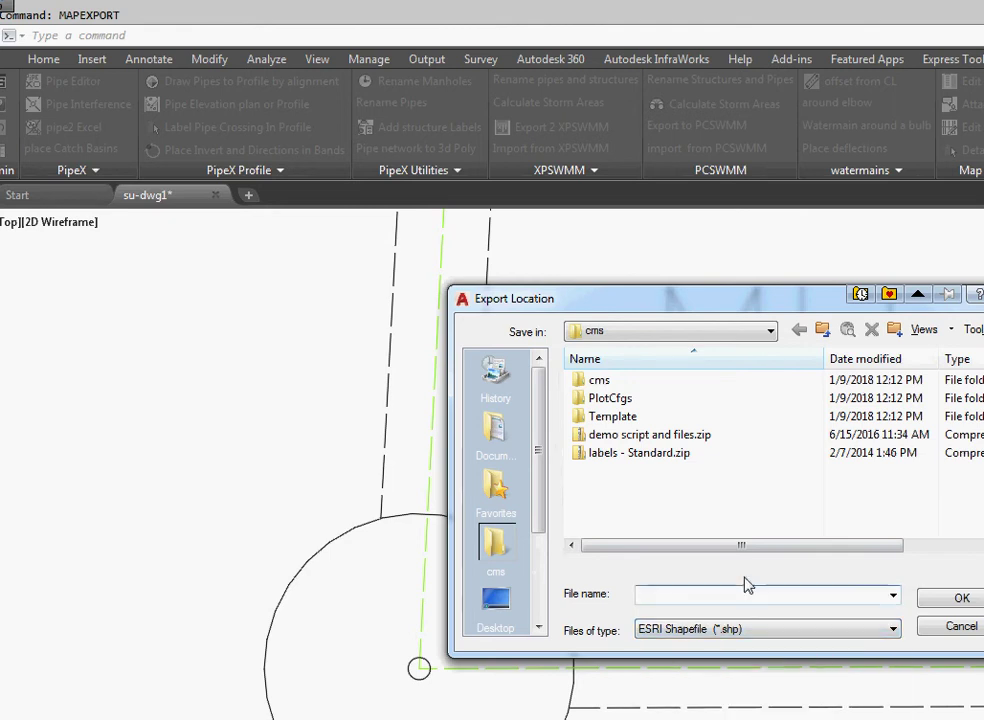
type("test")
left_click(945, 599)
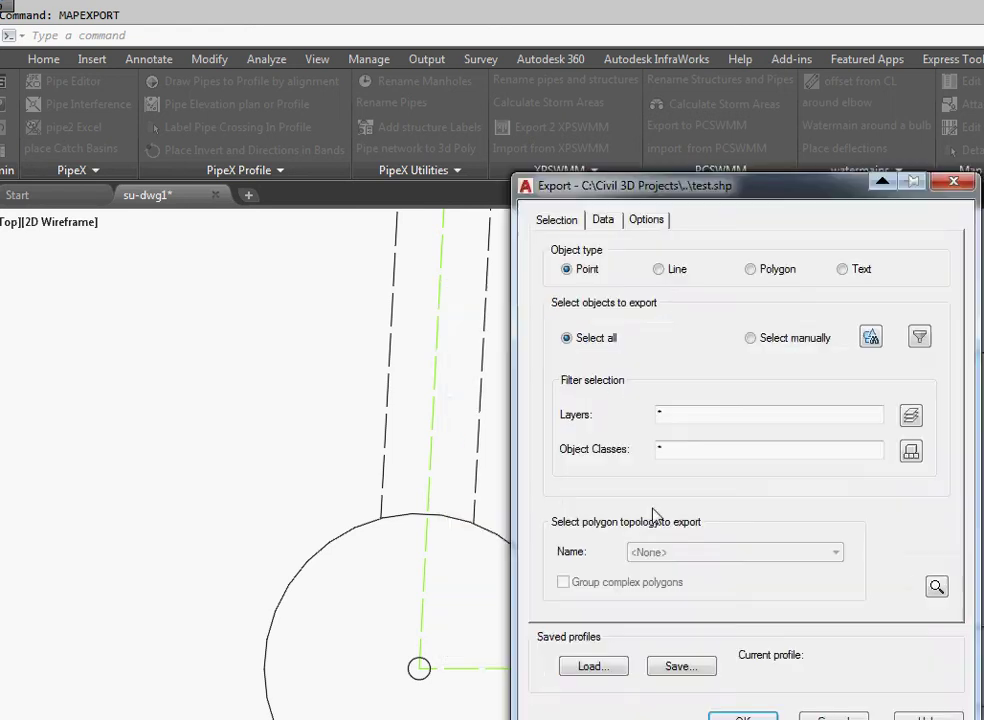
- Set Line features and manually pick the horizontal and vertical pipe centerlines
left_click(659, 270)
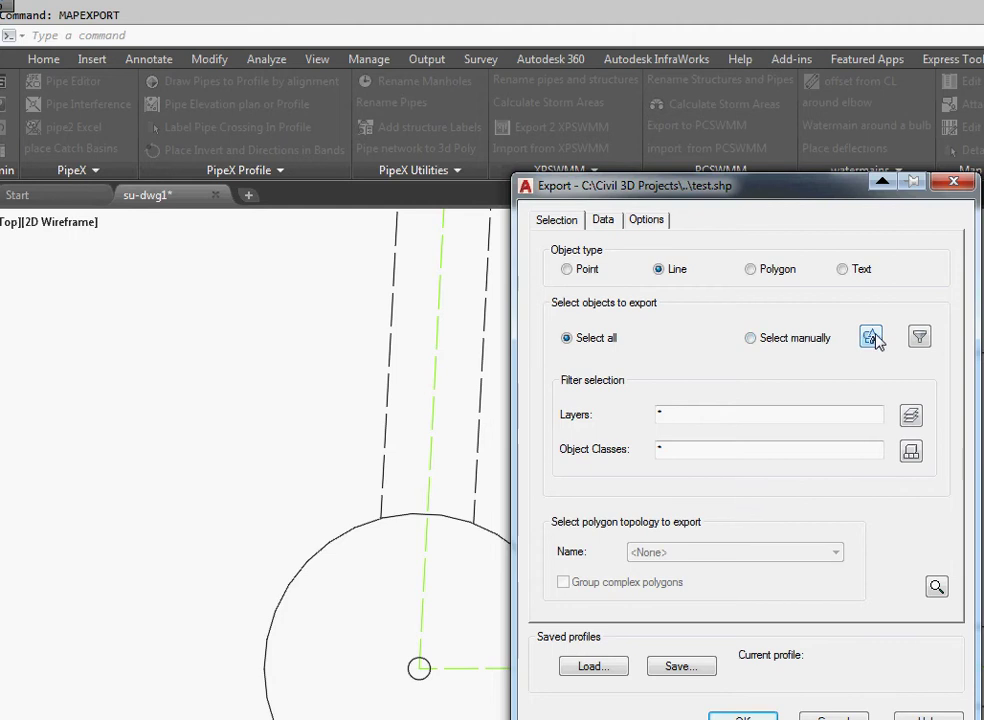
left_click(793, 338)
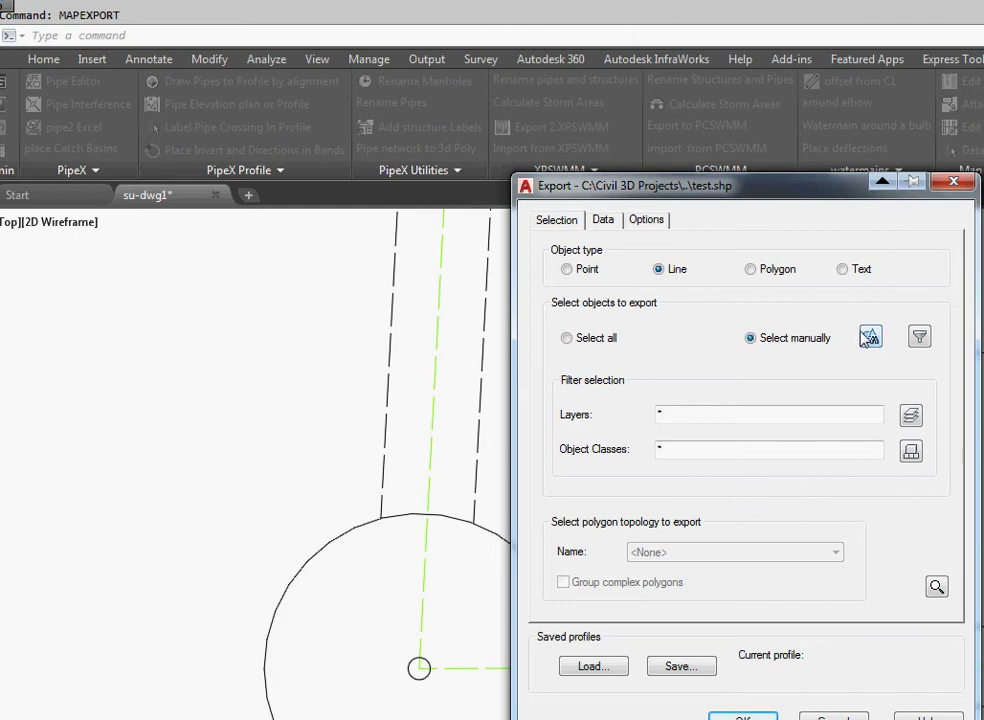
left_click(869, 336)
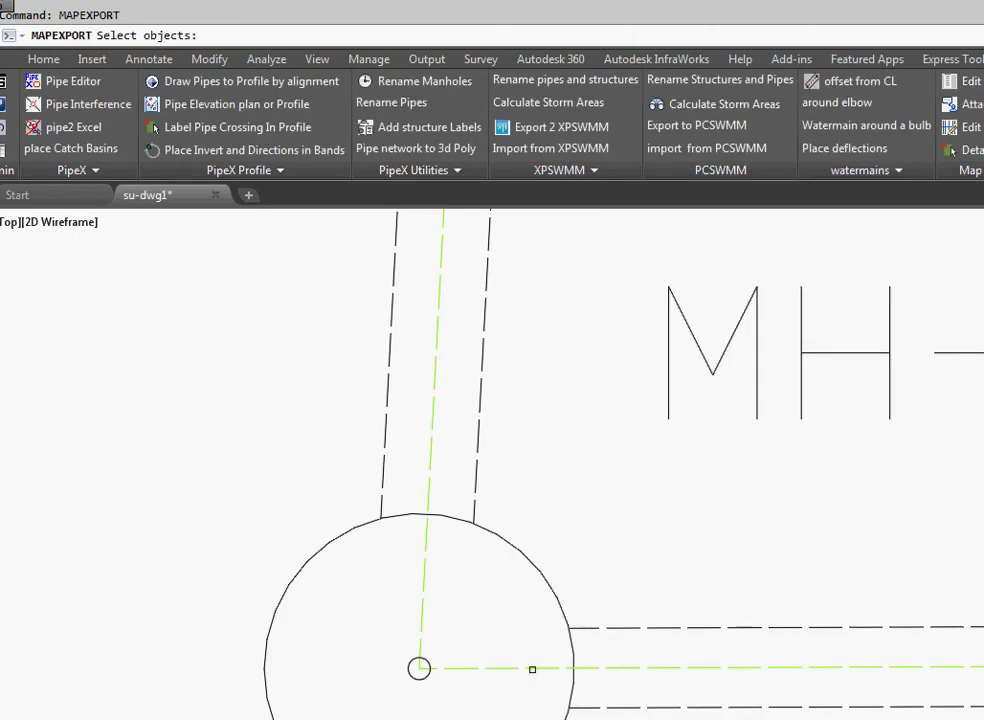
left_click(532, 668)
left_click(433, 613)
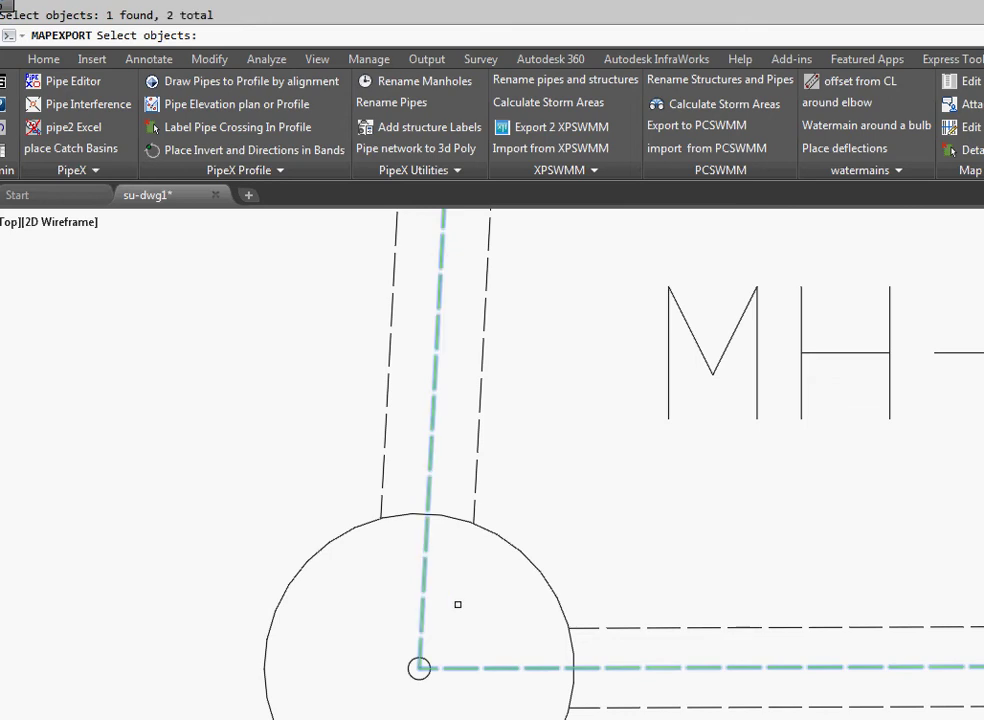
key("Return")
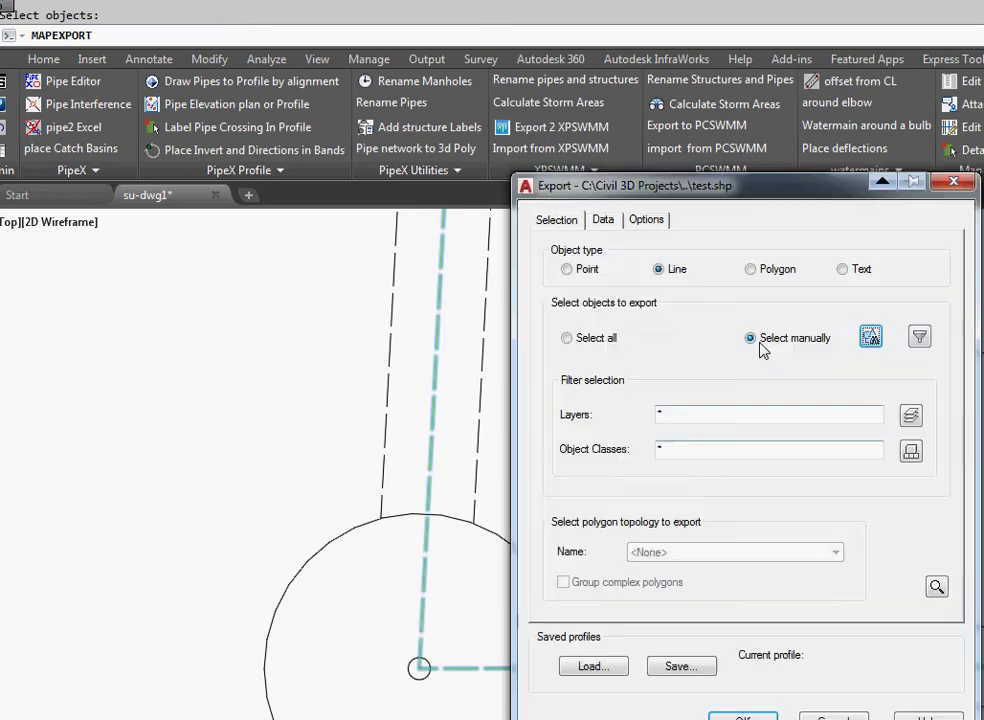
- Include all pipe_data object data fields as attributes and run the export to test.shp
left_click(601, 220)
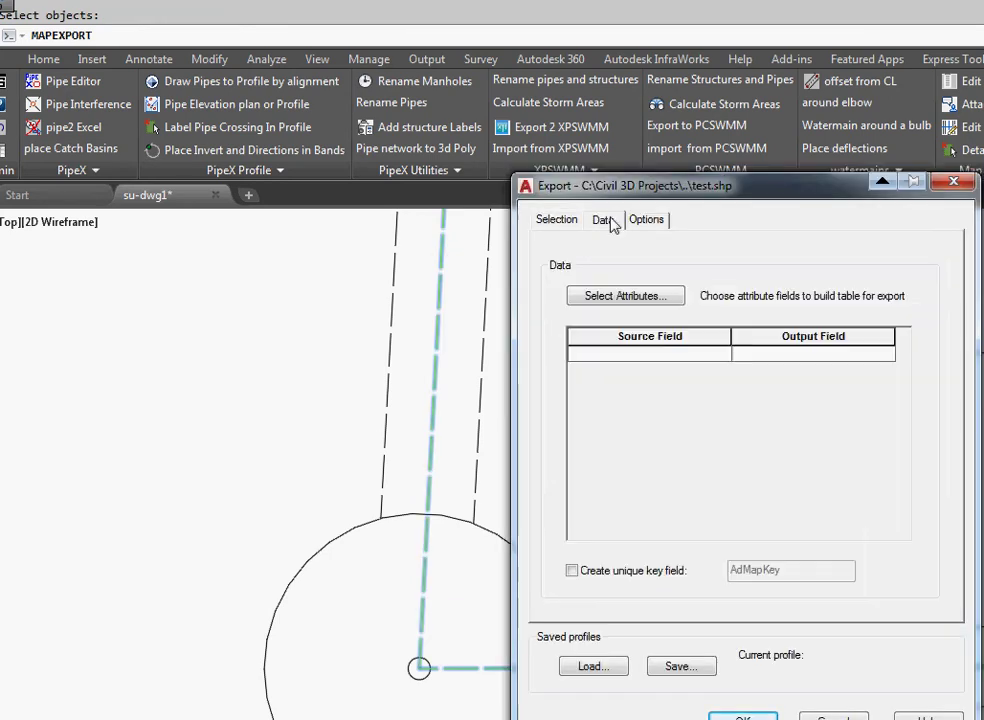
left_click(640, 297)
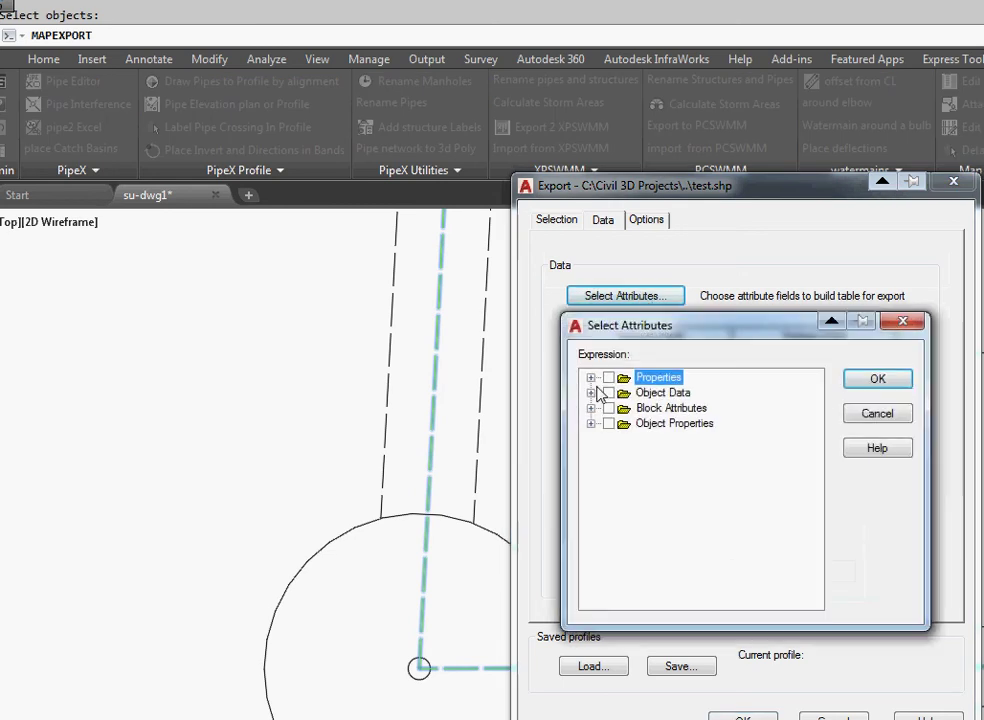
left_click(591, 393)
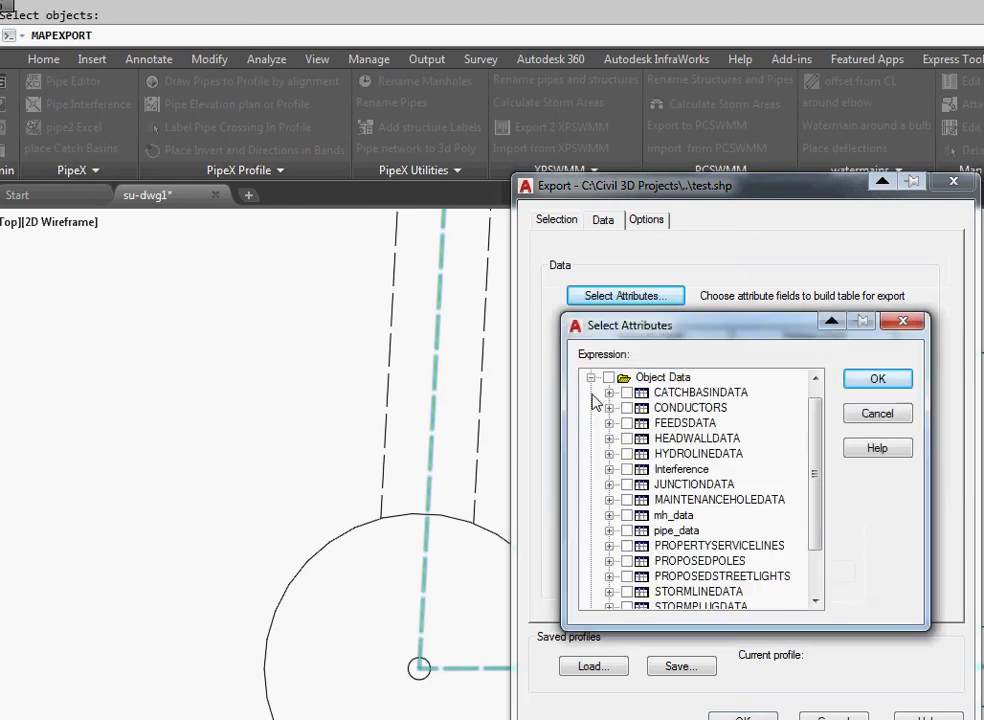
left_click(609, 530)
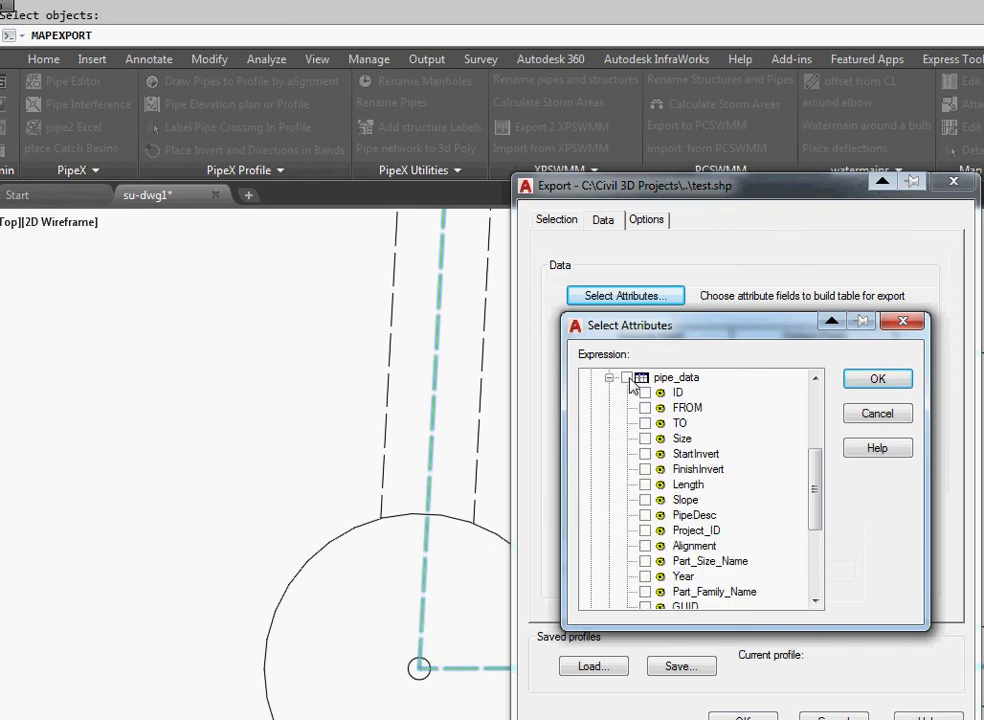
left_click(627, 378)
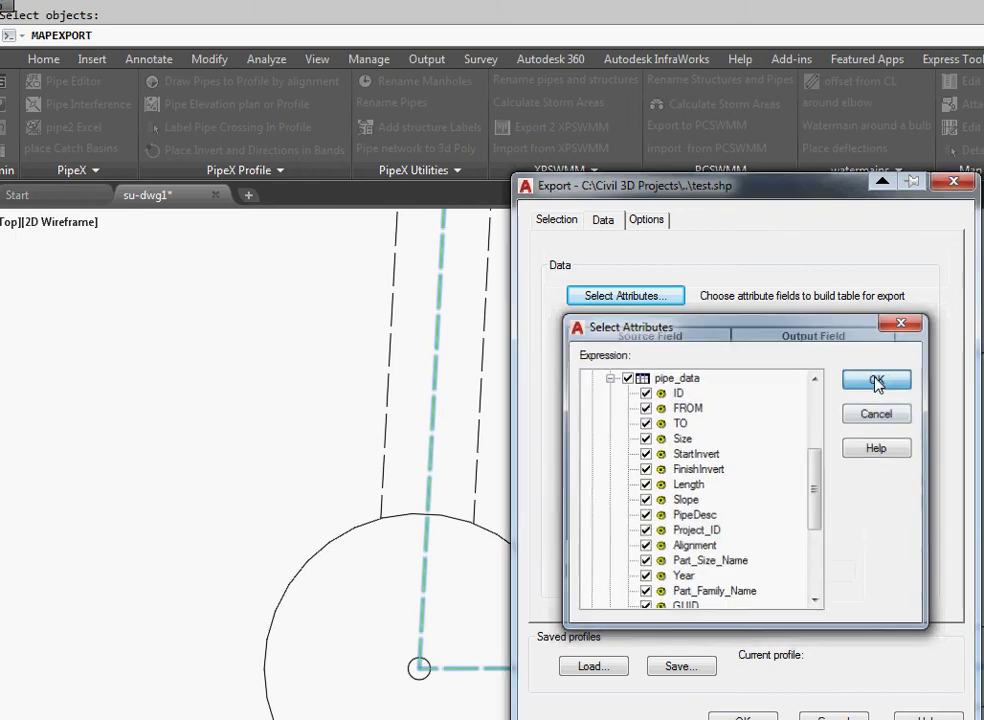
left_click(876, 379)
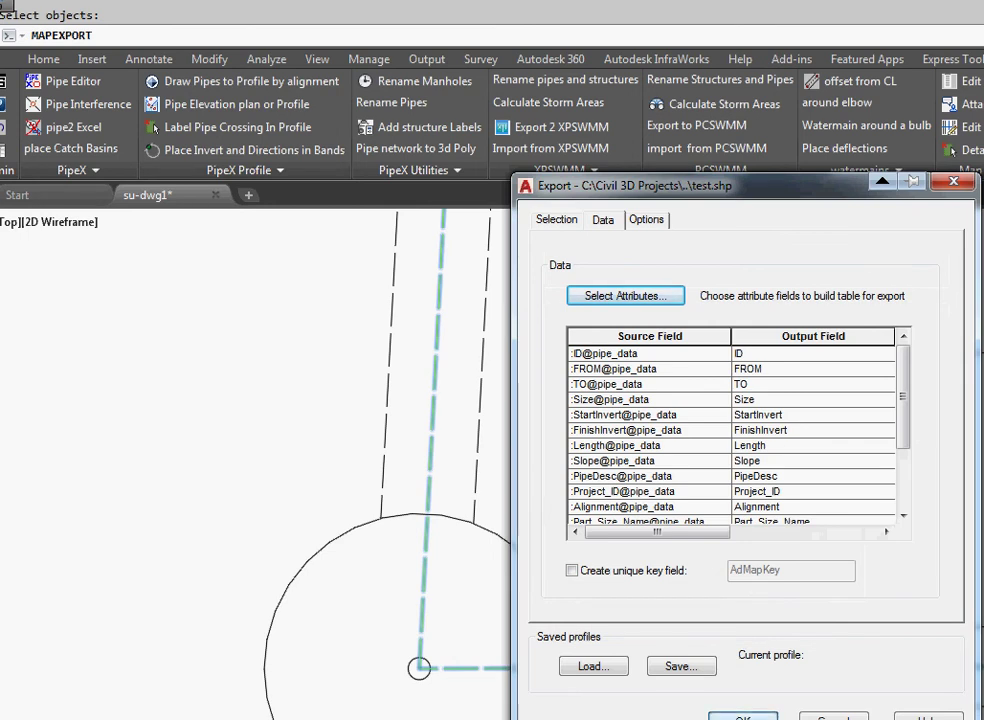
left_click_drag(795, 191, 772, 115)
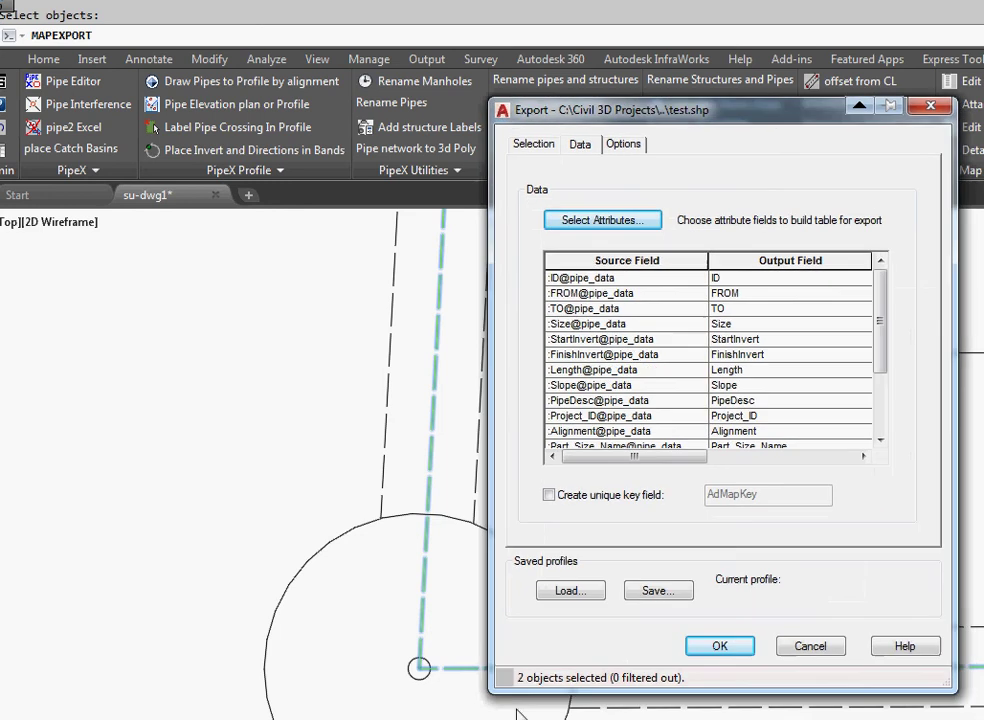
left_click(716, 648)
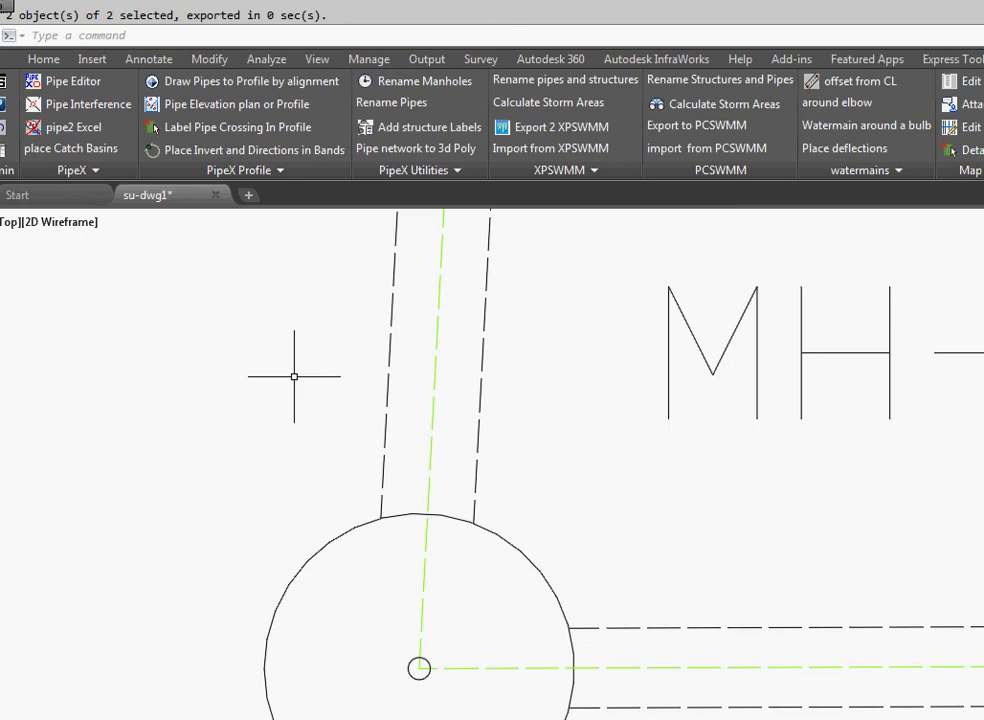
- Start a second shapefile export named mhs, initially set to polygon geometry
key("Return")
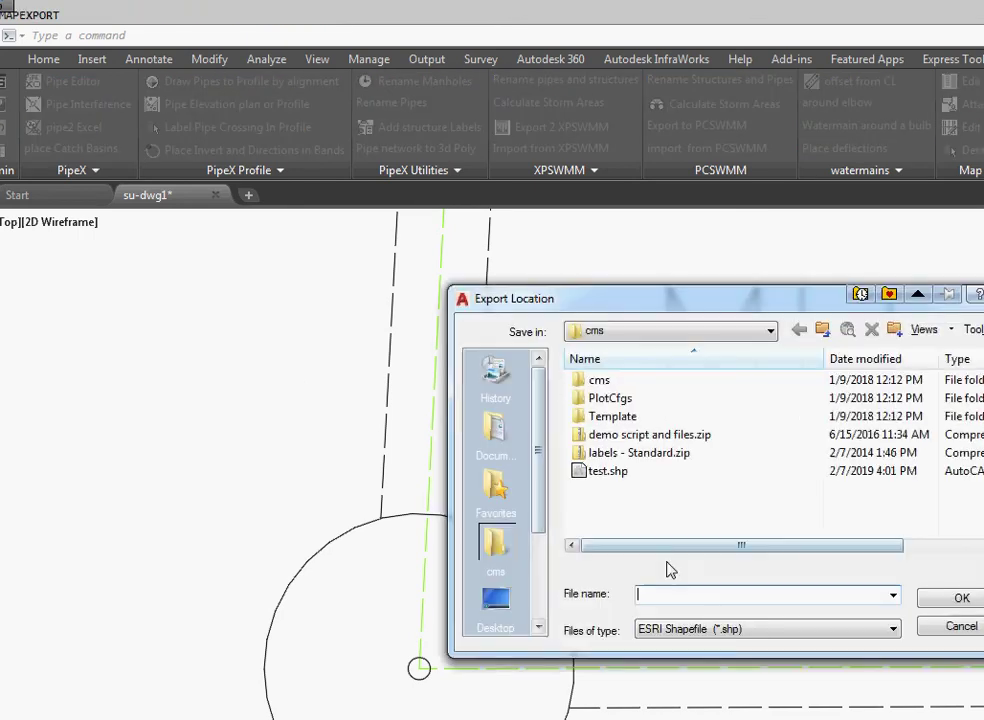
type("mhs")
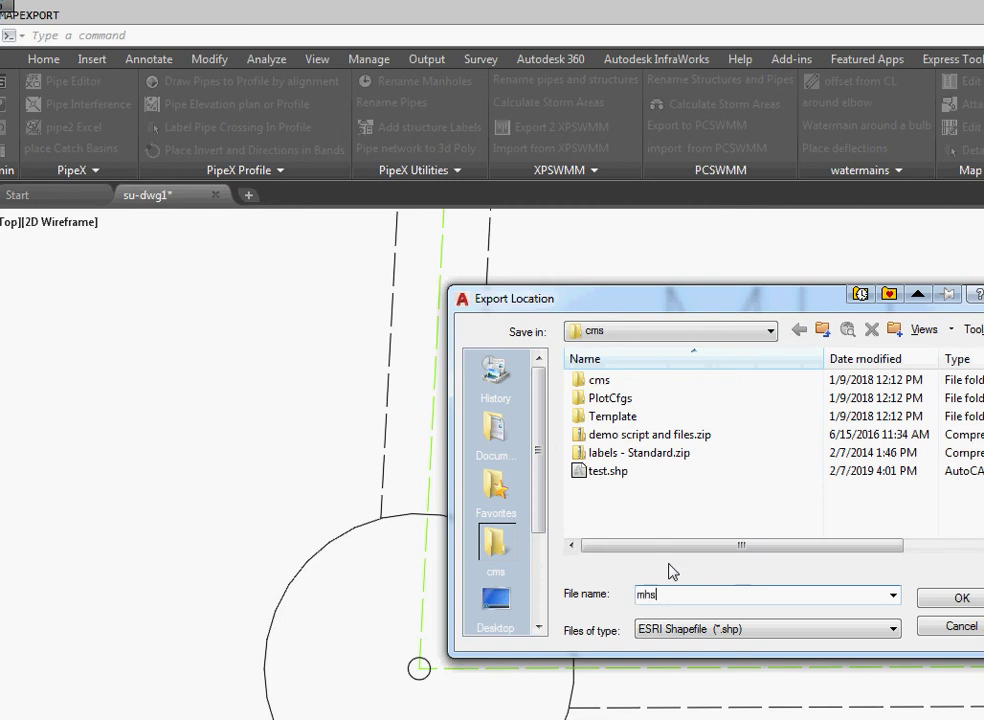
left_click(955, 596)
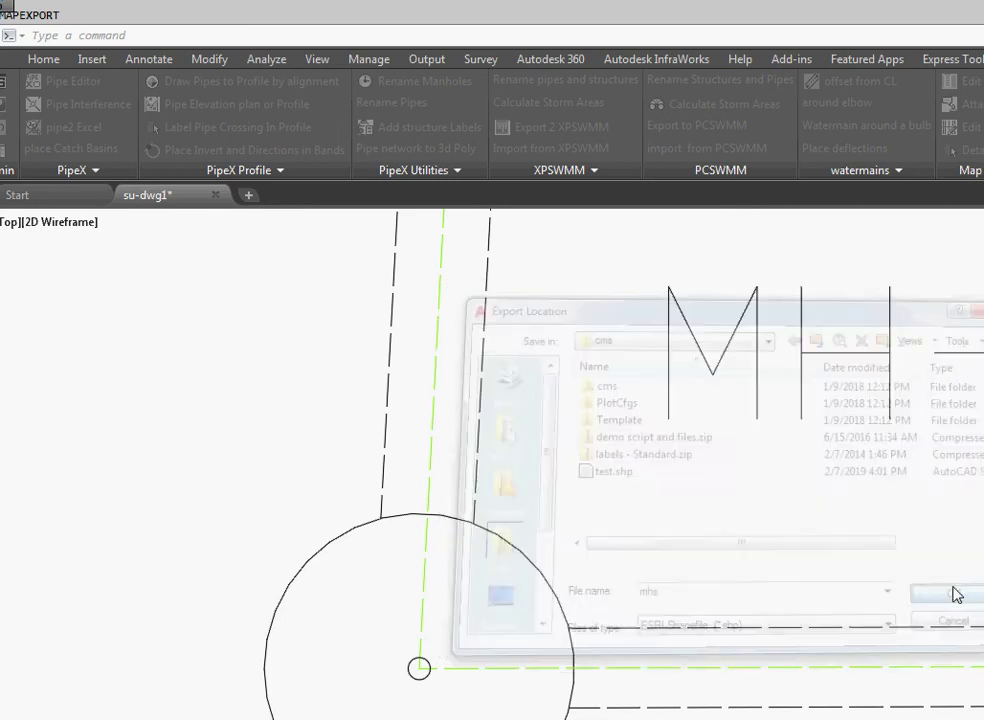
left_click(740, 196)
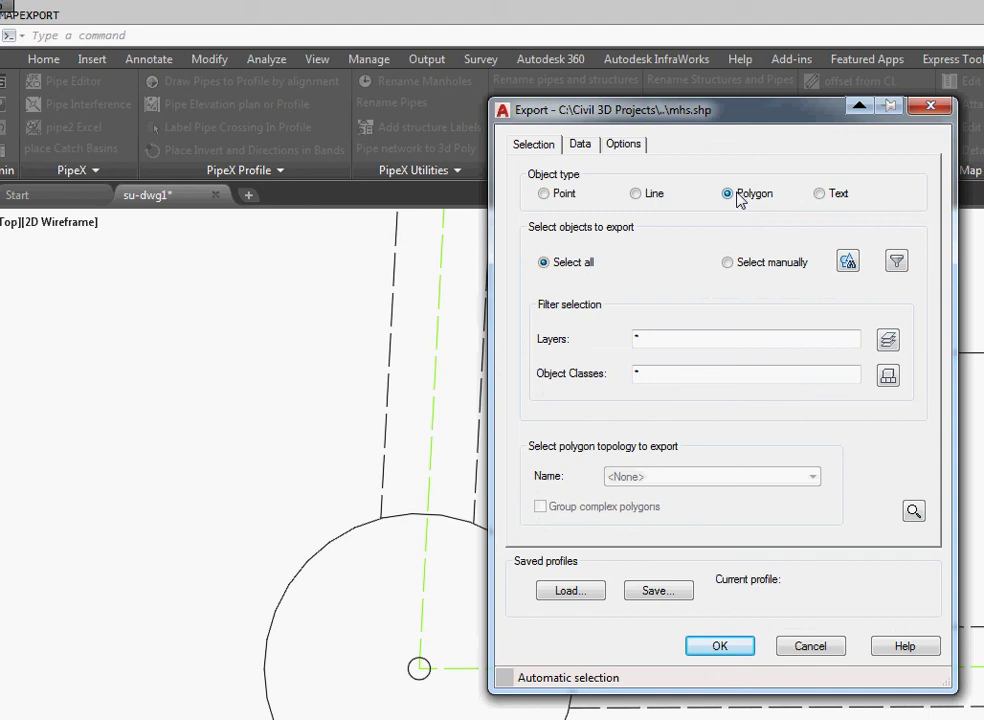
- Manually pick the lower and upper manhole centre points and set the object type to Point
left_click(847, 262)
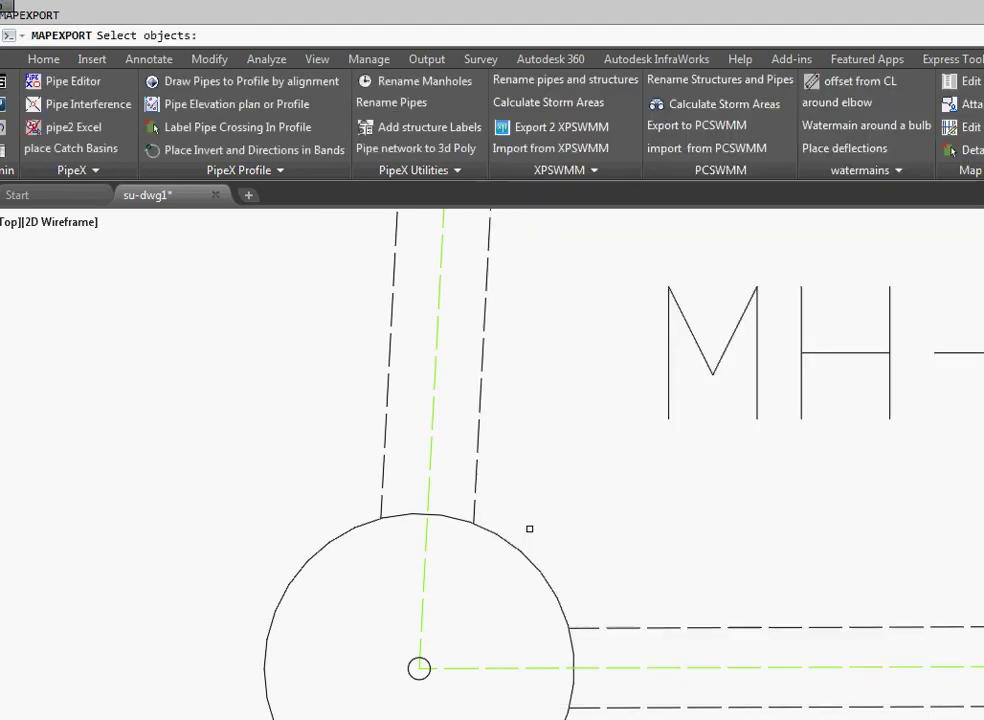
left_click(400, 657)
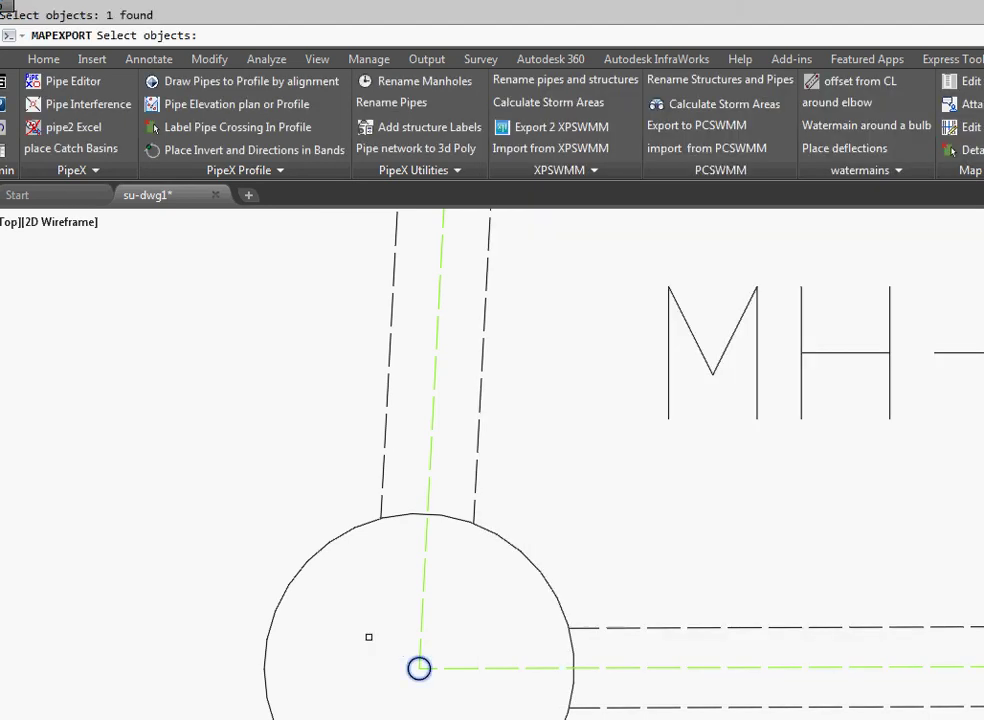
scroll(375, 628, "down", 6)
scroll(382, 617, "down", 3)
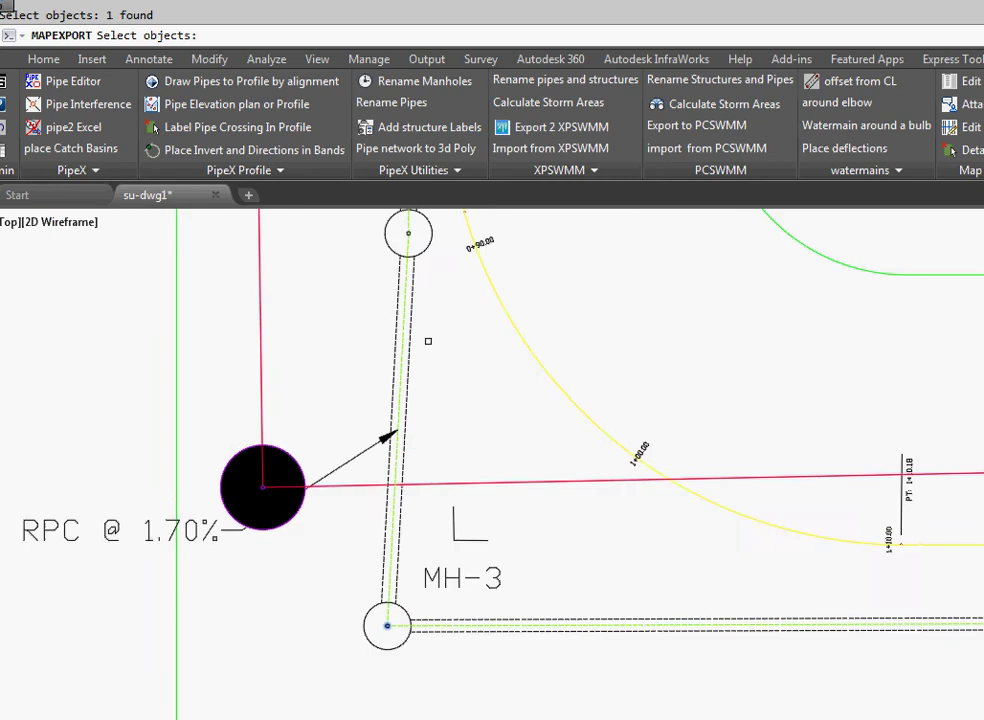
scroll(405, 270, "up", 4)
scroll(403, 282, "up", 4)
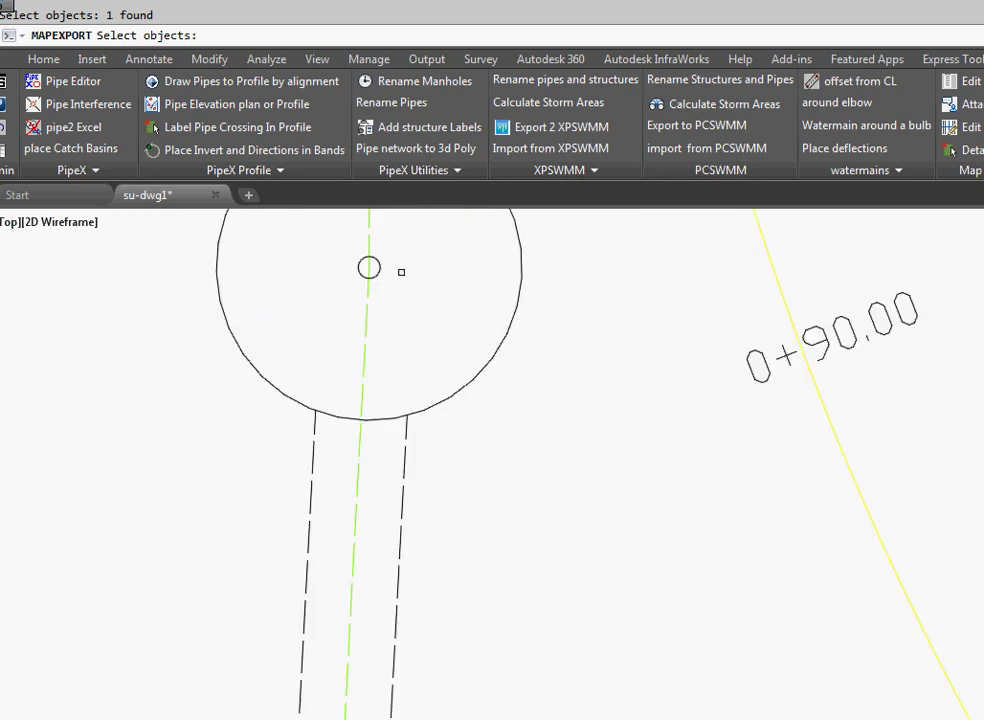
left_click(381, 266)
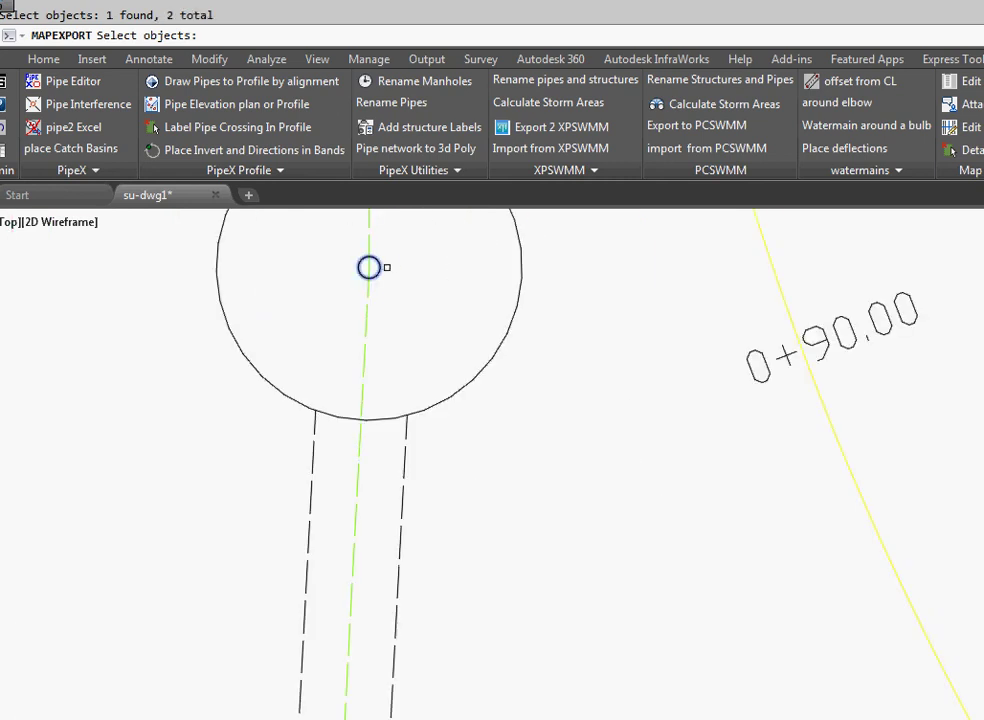
key("Return")
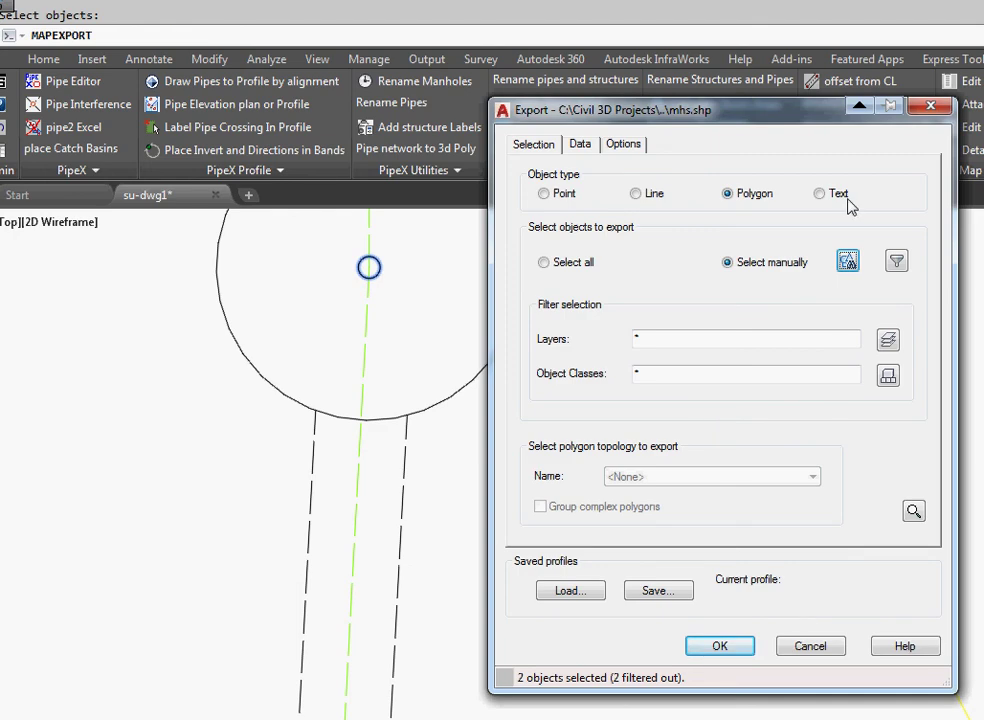
left_click(543, 193)
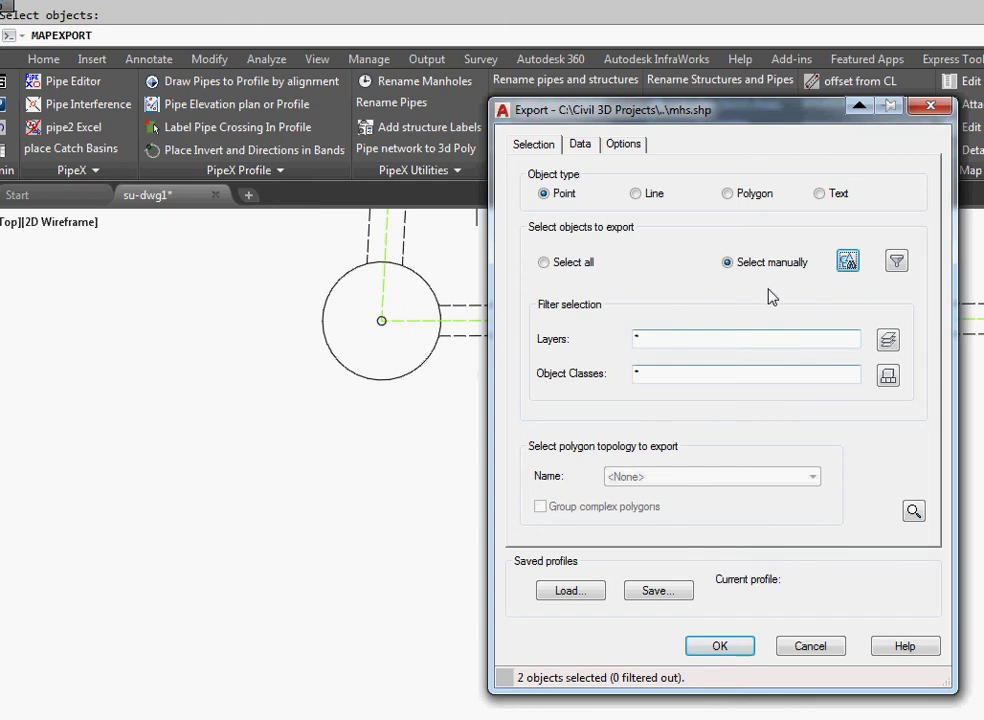
- Export both manholes with all mh_data fields to mhs.shp, then run RSI for the About information
left_click(583, 146)
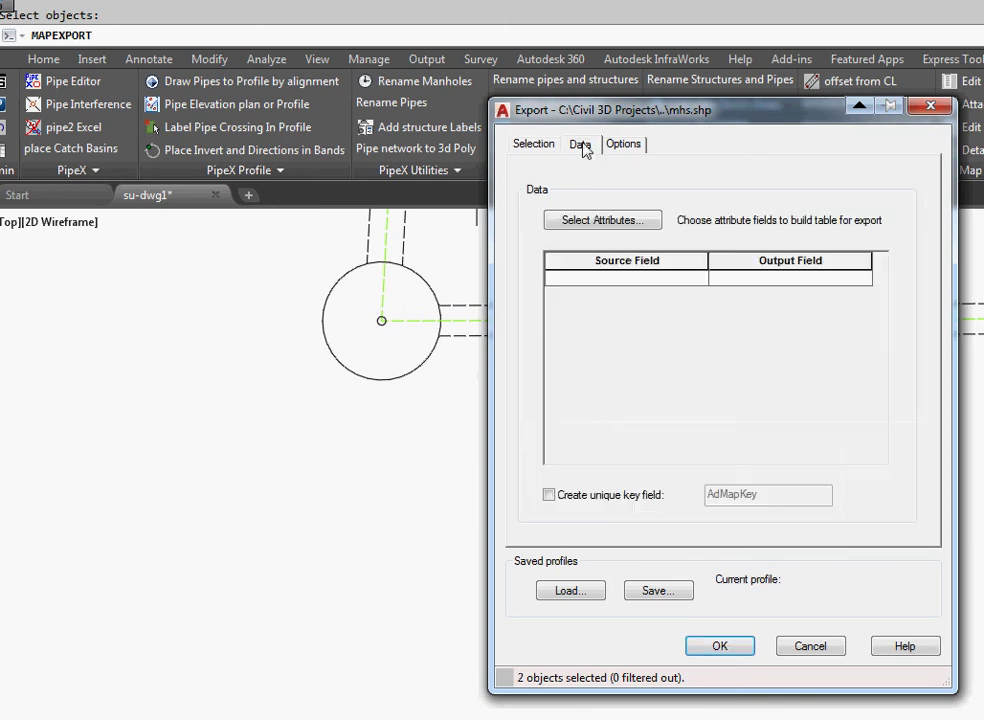
left_click(621, 224)
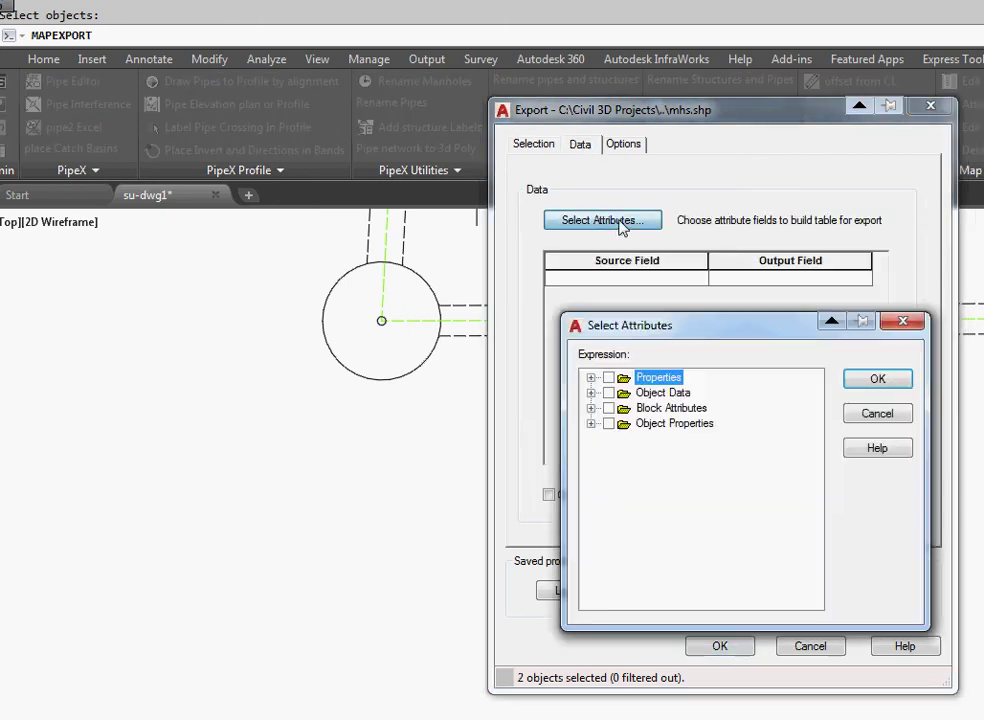
left_click(591, 393)
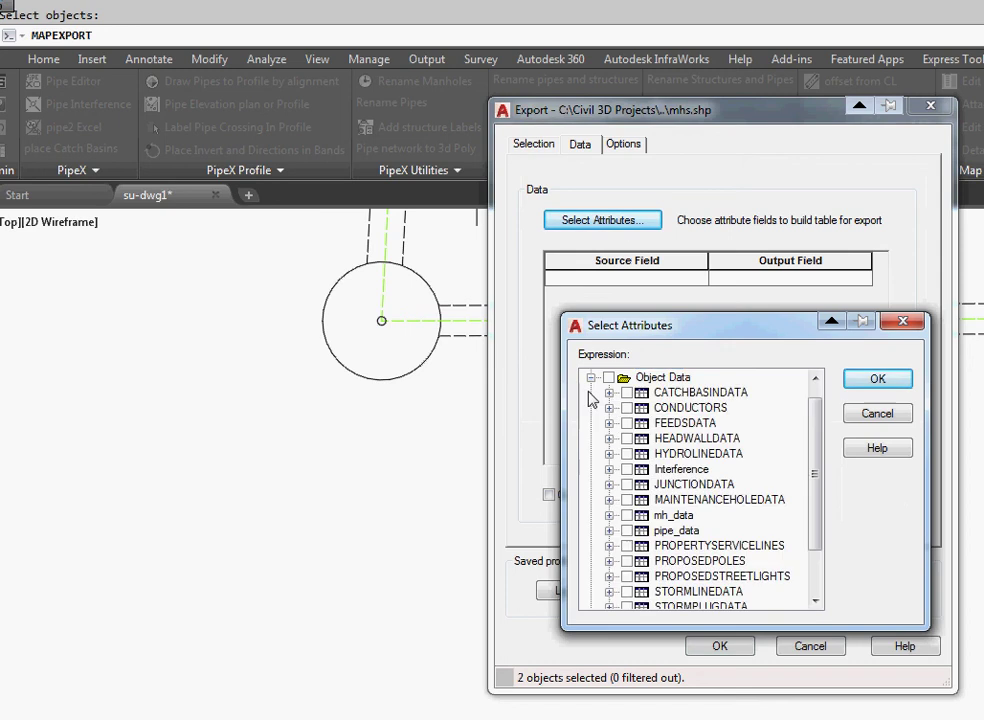
left_click(675, 515)
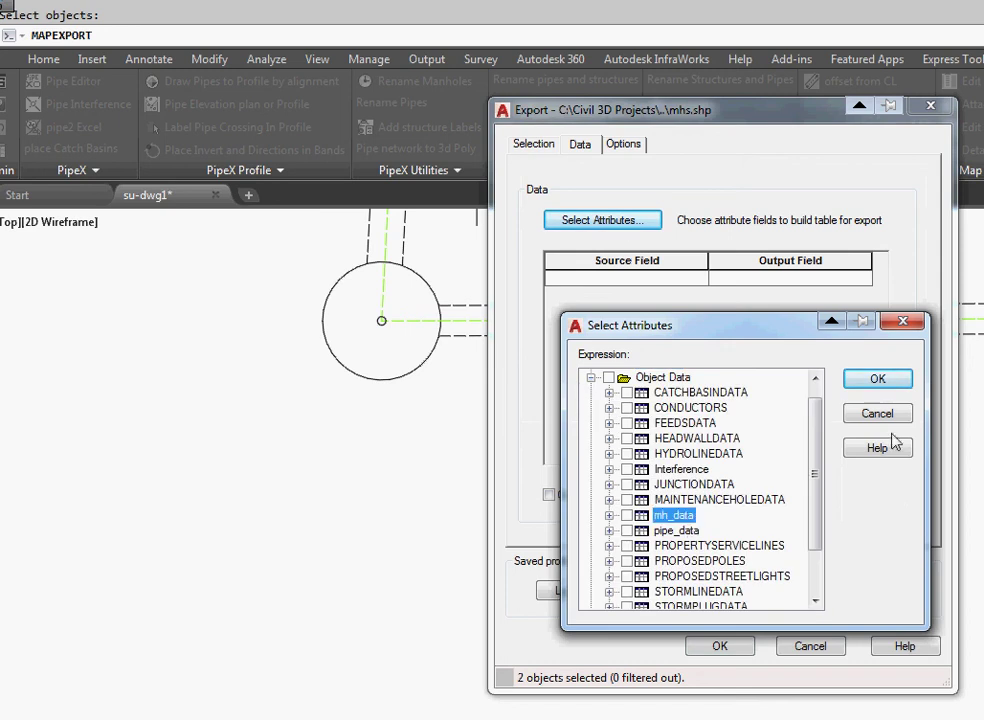
left_click(627, 515)
left_click(610, 516)
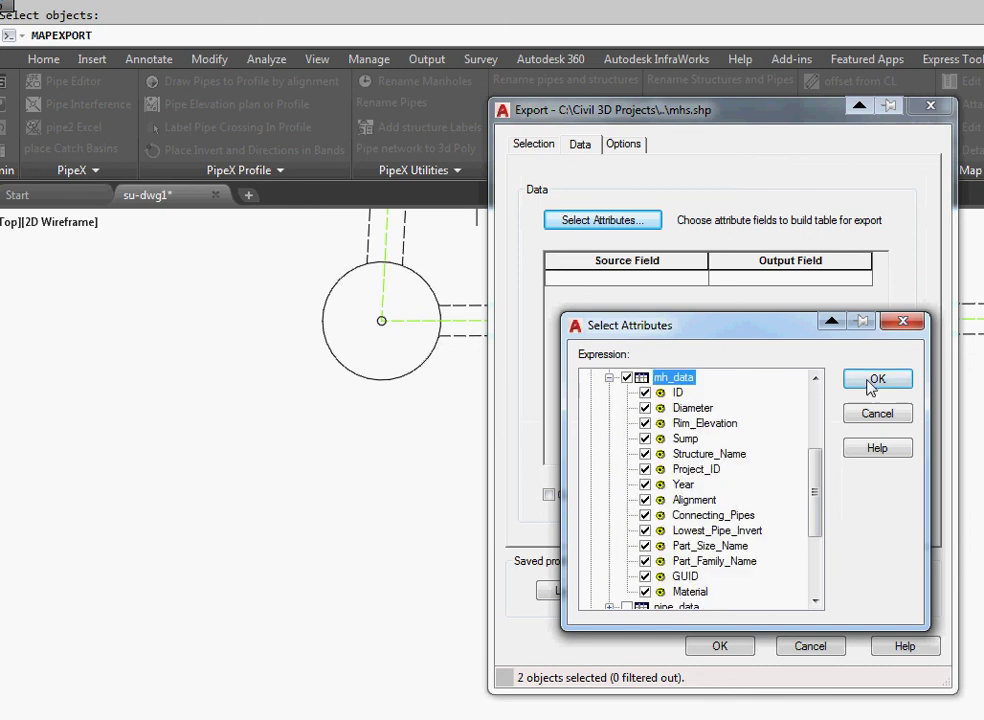
left_click(870, 384)
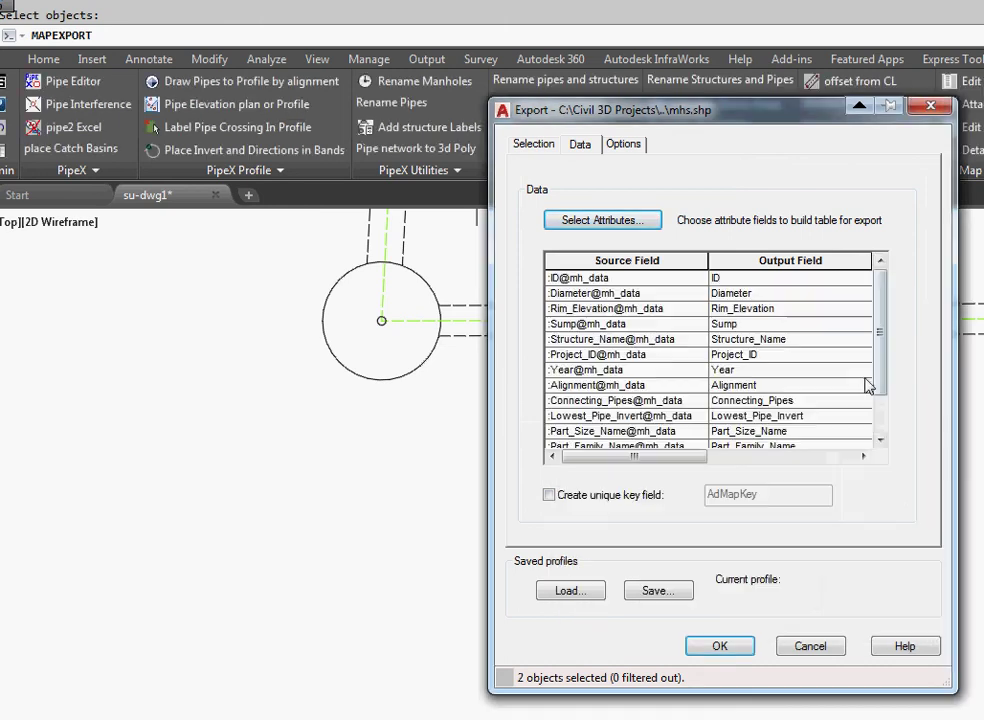
left_click(727, 646)
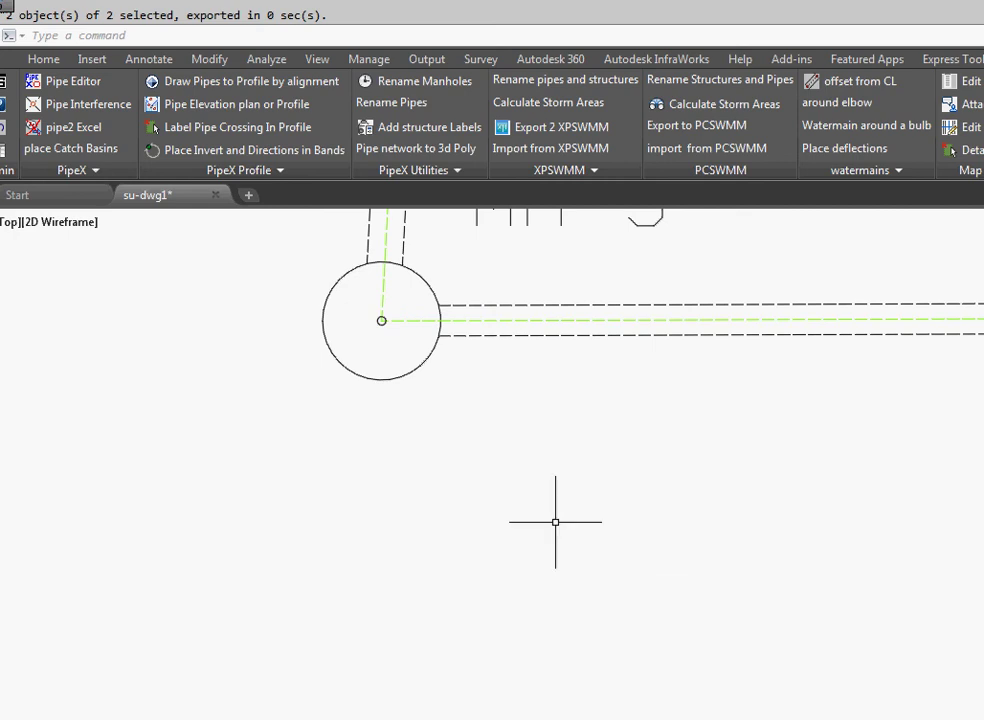
type("rsi")
key("Return")
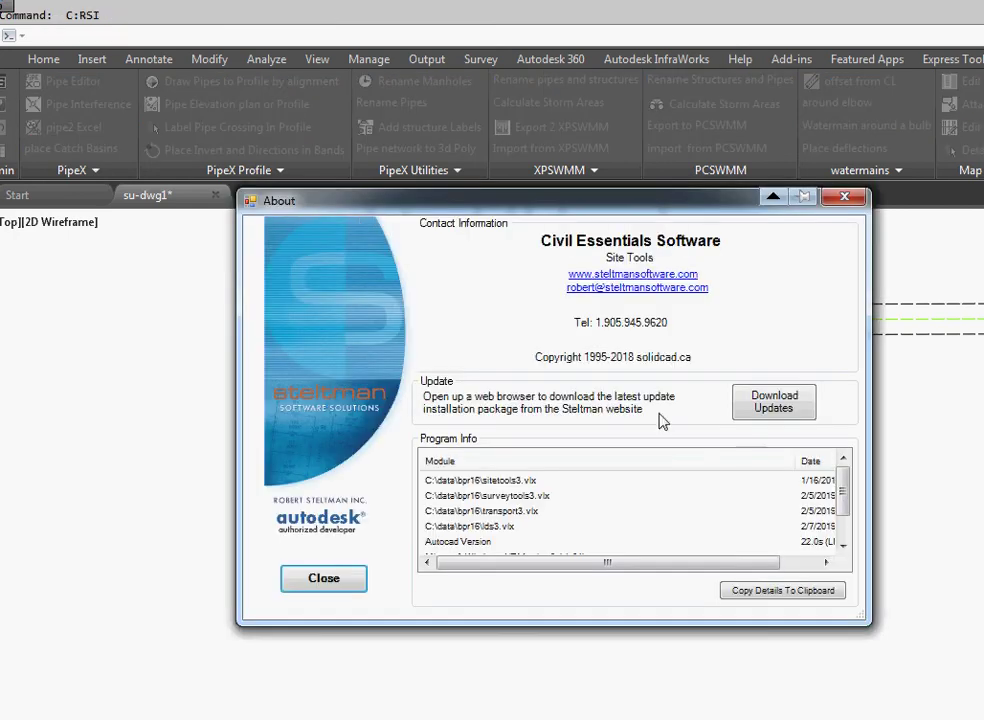